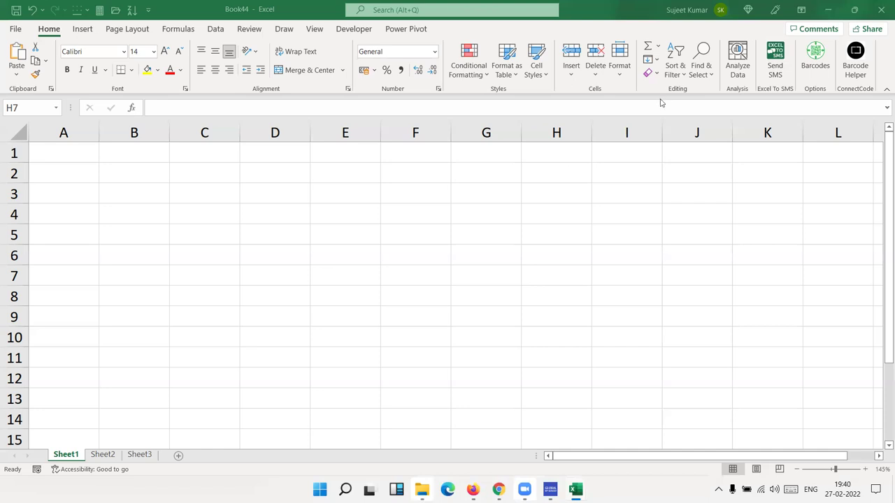
Step: Zoom the blank Sheet1 grid in from 145% to 175%
scroll(428, 221, "up", 2, "ctrl")
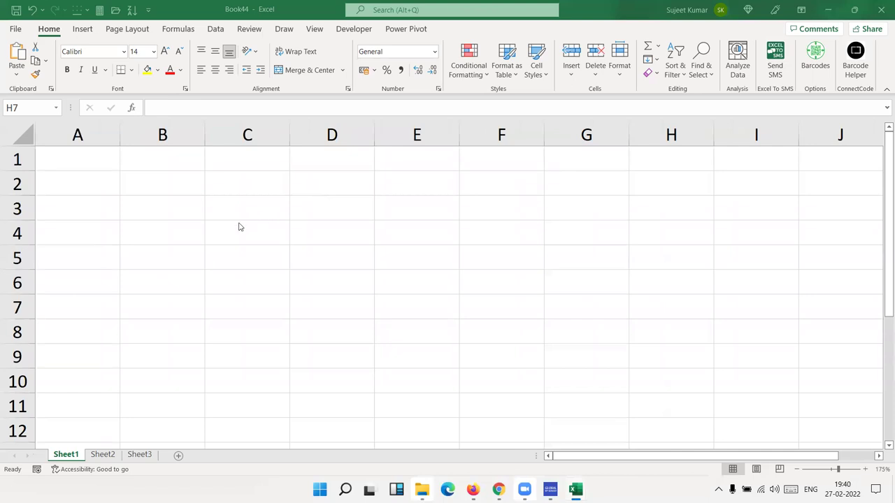
Step: Enter 20 in B3 and 30 in E3
left_click(185, 208)
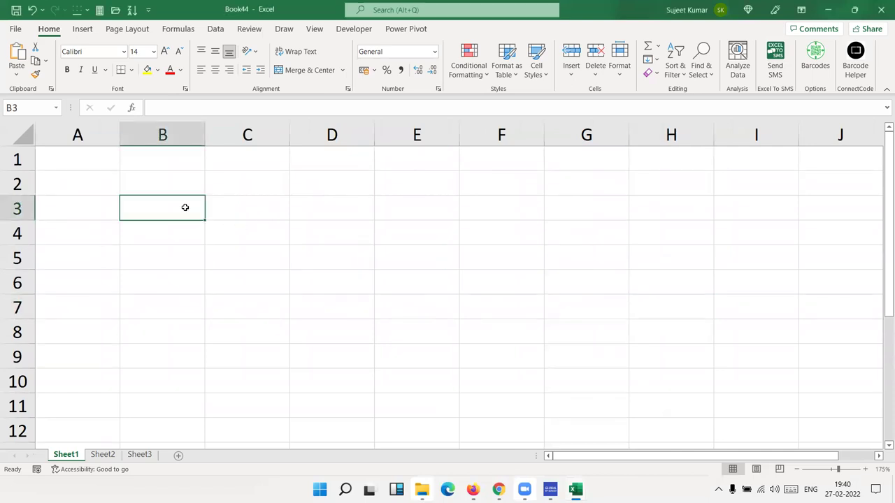
type("20")
key("Right")
key("Right")
key("Right")
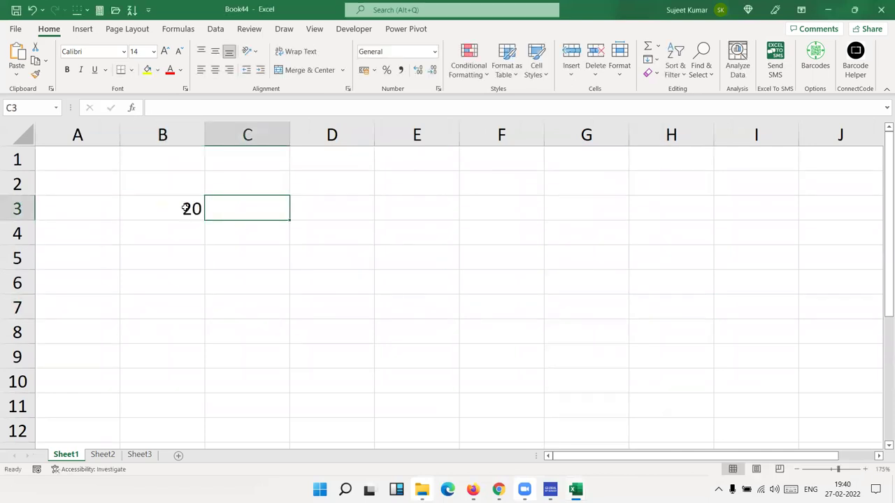
type("30")
key("Return")
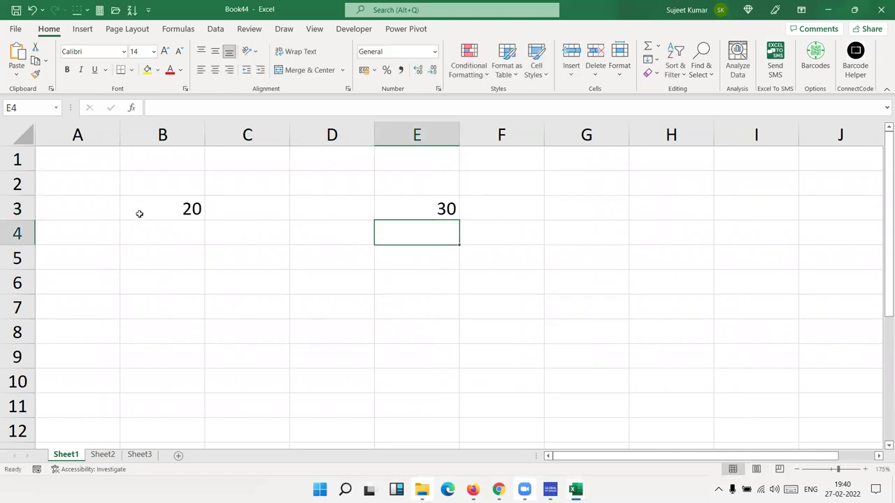
Step: Copy B3's 20, try a plain paste into E3, then undo it so E3 shows 30
left_click(165, 209)
key("ctrl+c")
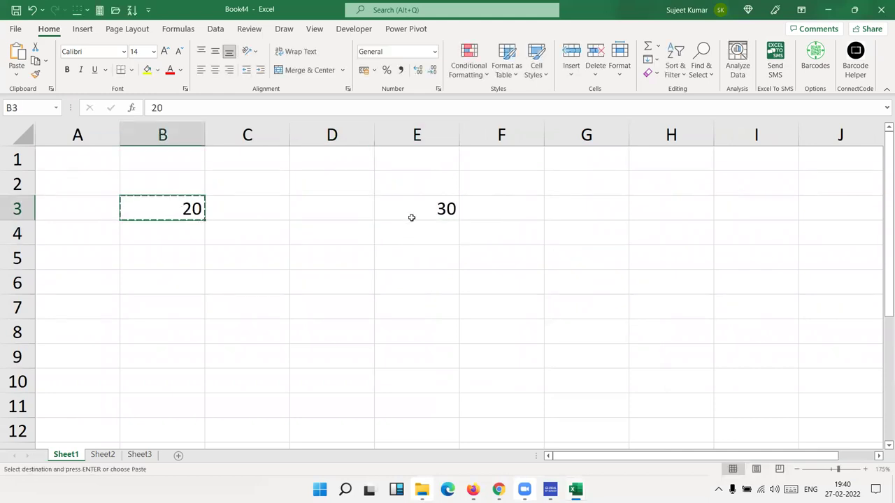
left_click(412, 213)
key("ctrl+v")
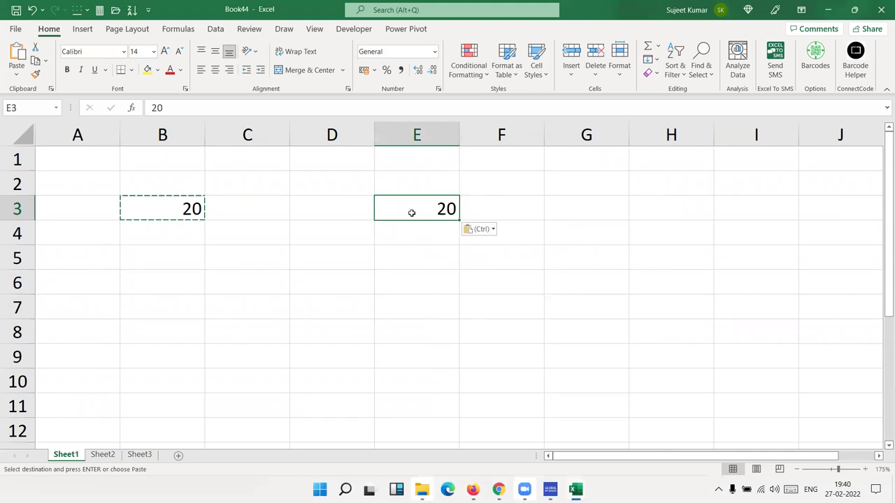
key("ctrl+z")
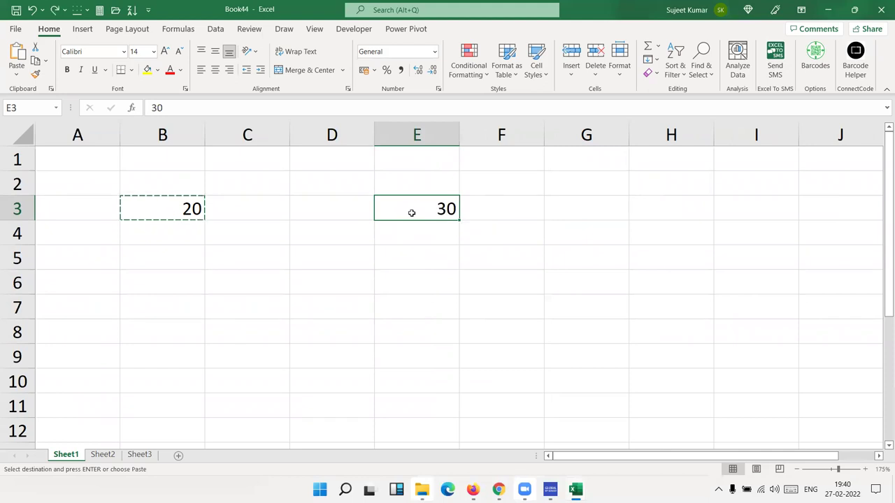
Step: Paste Special the copied 20 into E3 with the Add operation, making it 50
right_click(411, 214)
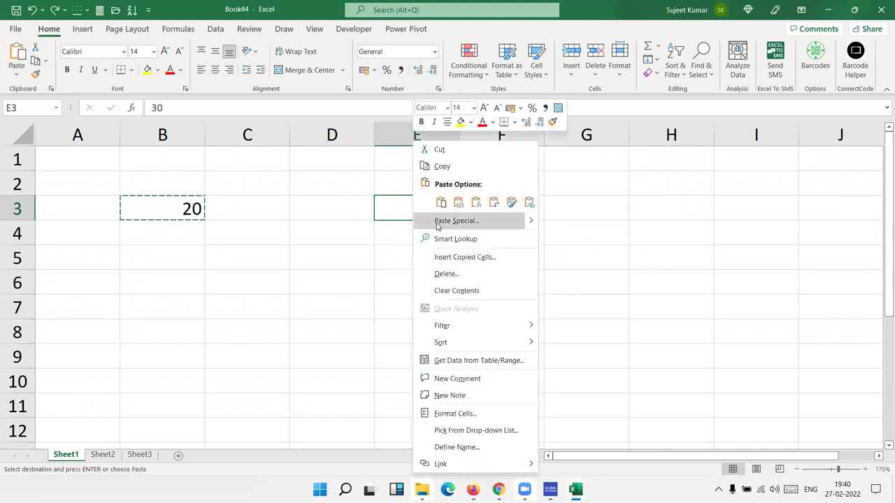
left_click(437, 222)
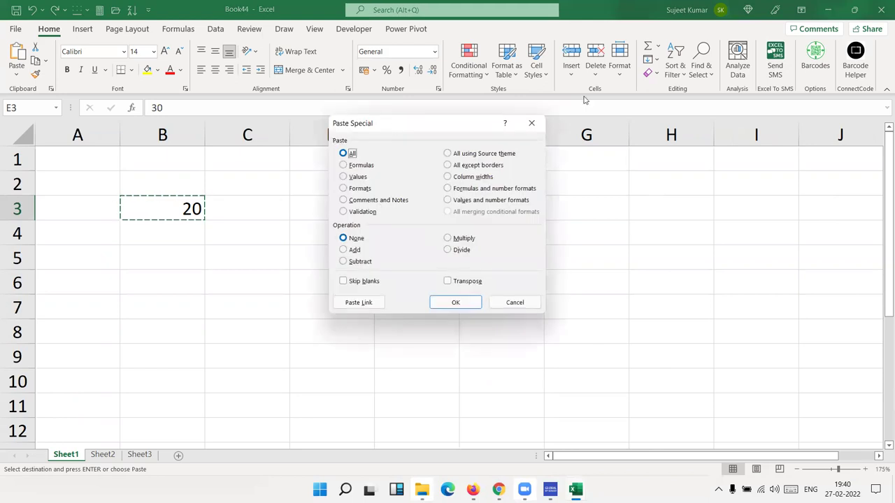
left_click(536, 210)
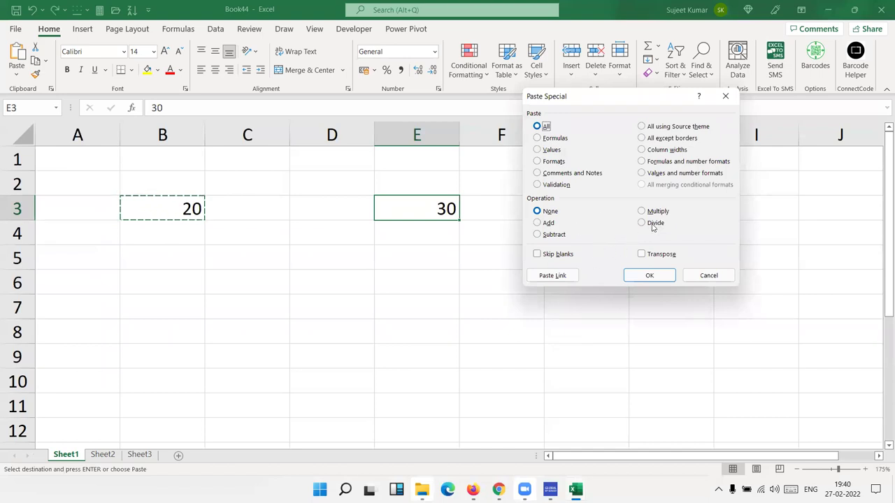
left_click(543, 224)
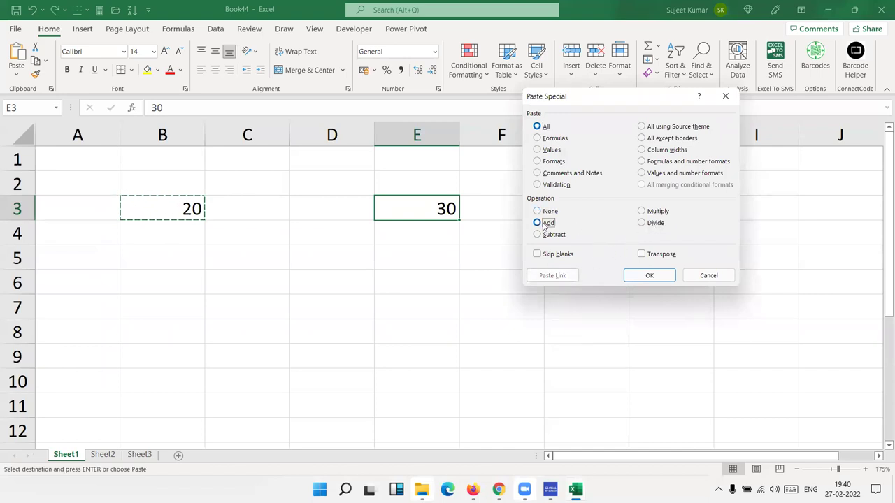
left_click(542, 224)
left_click(624, 277)
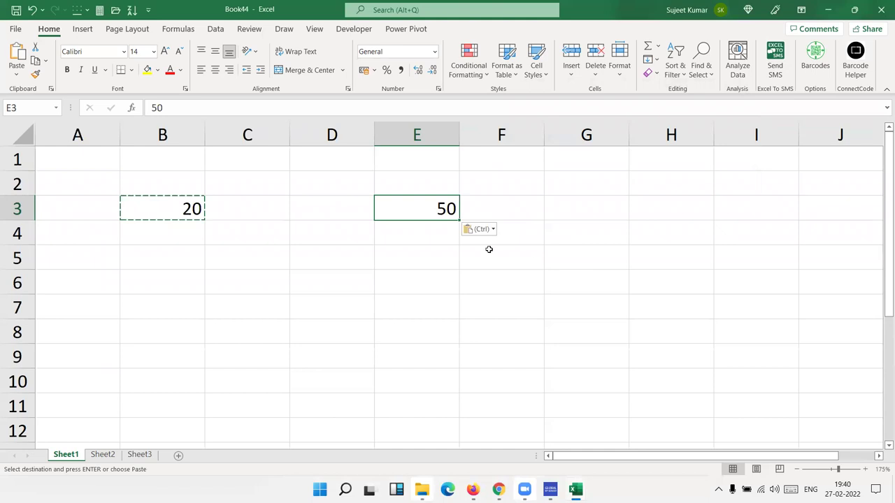
Step: Paste Special the copied 20 into E3 with Multiply, turning 50 into 1000
right_click(455, 209)
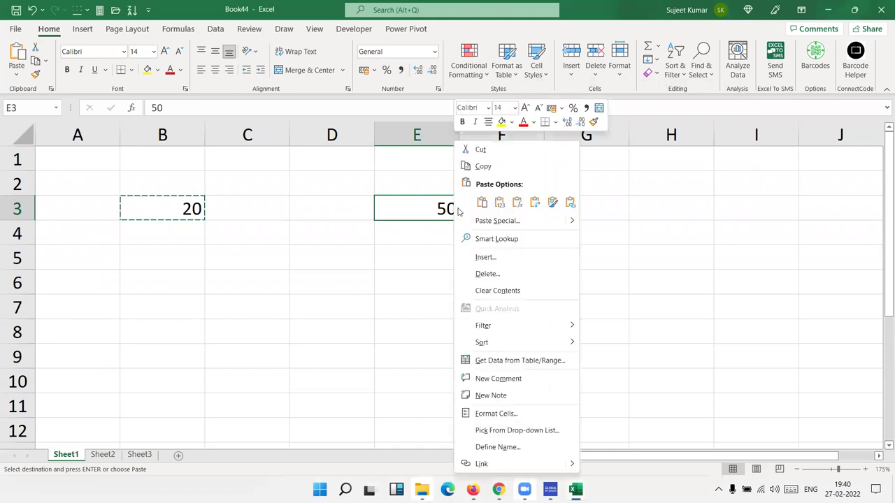
left_click(497, 221)
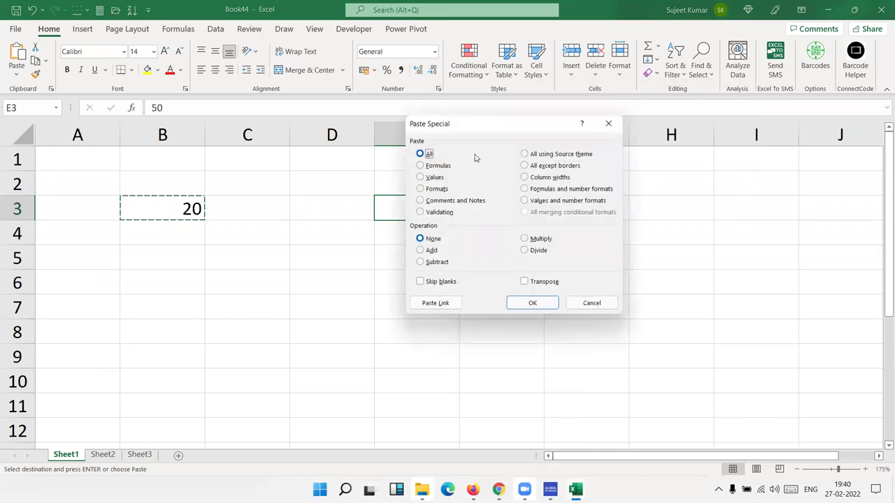
left_click_drag(470, 124, 563, 105)
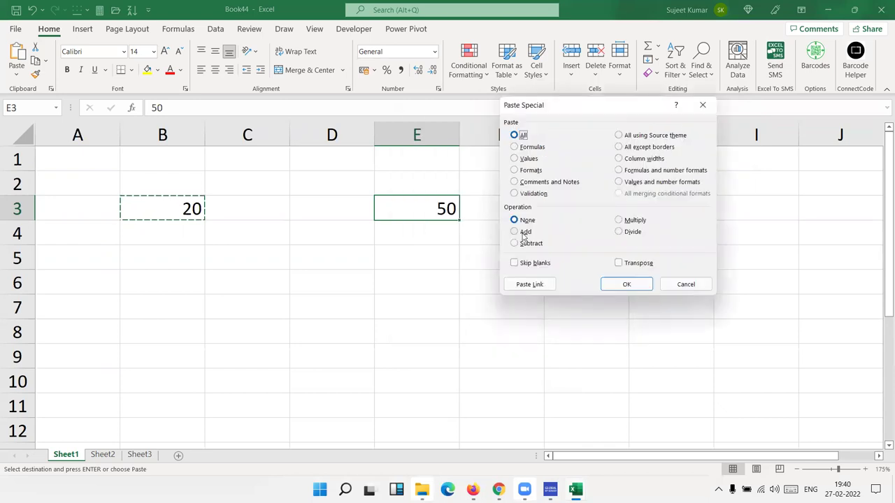
left_click(627, 221)
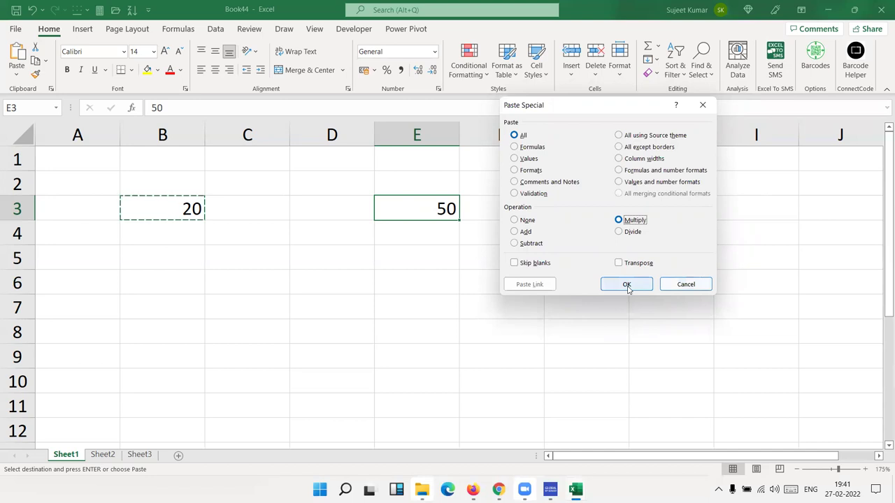
left_click(635, 223)
left_click(624, 284)
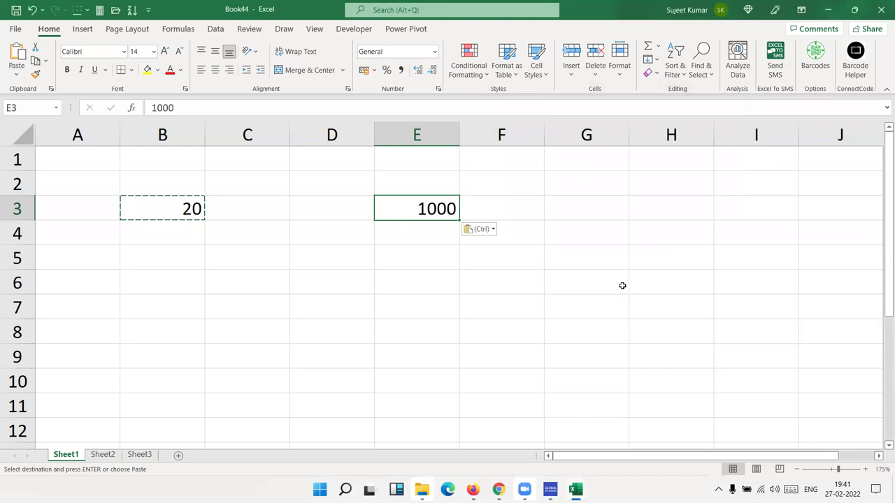
left_click(536, 58)
Step: On Sheet2, enter 20% in A1
left_click(101, 456)
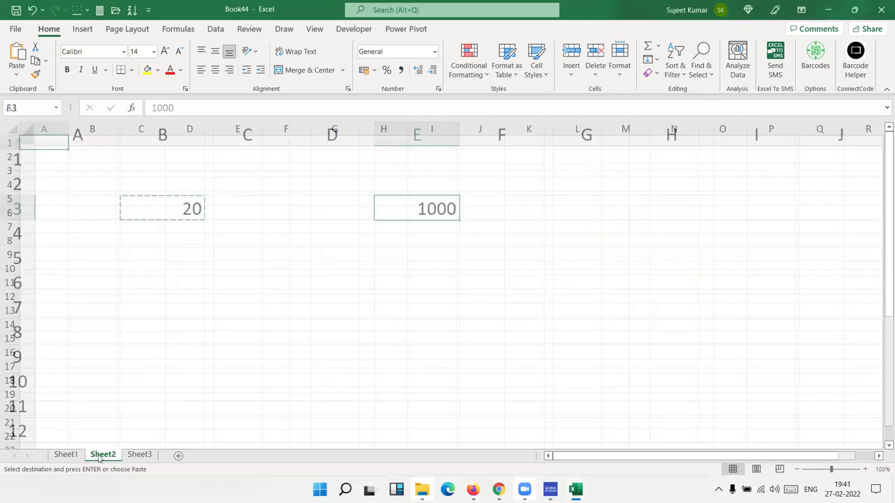
left_click(114, 288)
scroll(114, 288, "up", 5)
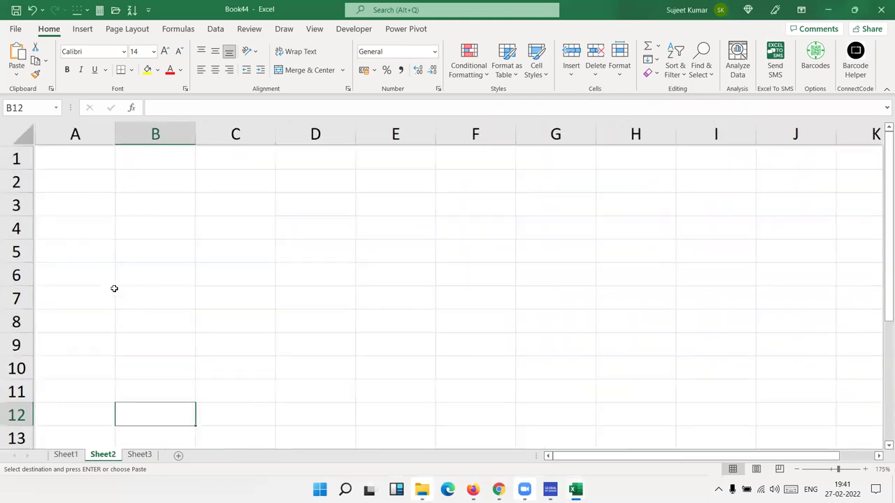
left_click(100, 167)
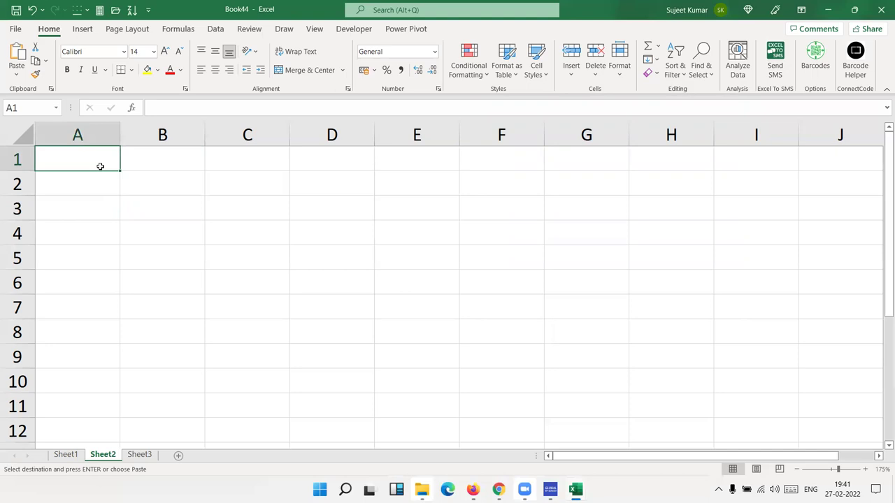
type("20")
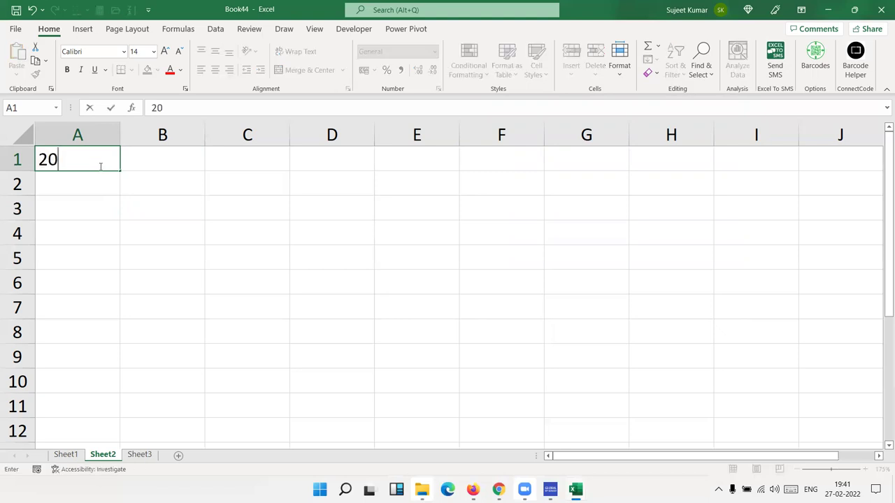
type("%")
key("Return")
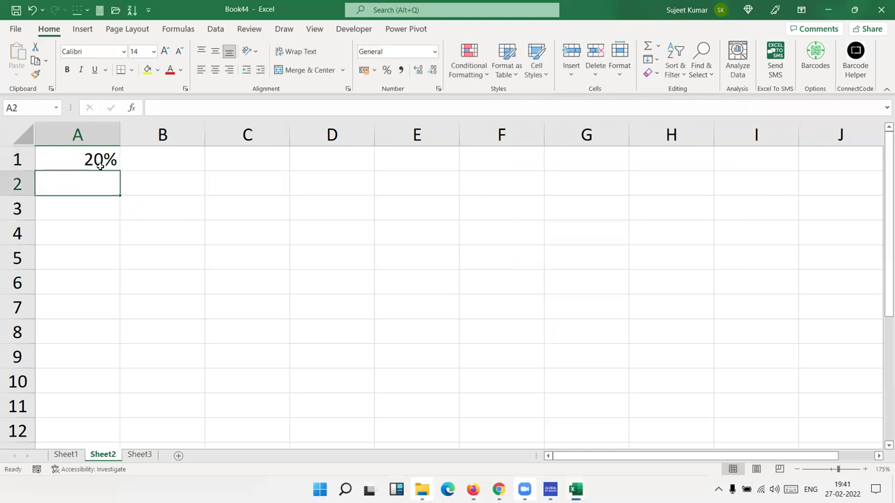
Step: Enter 20 in B1 and apply Percent Style so it shows 2000%
left_click(100, 164)
key("Right")
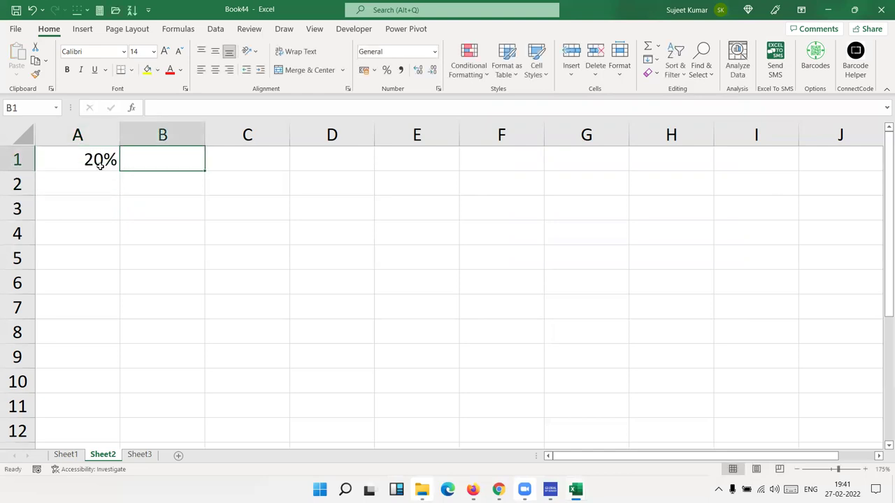
type("20")
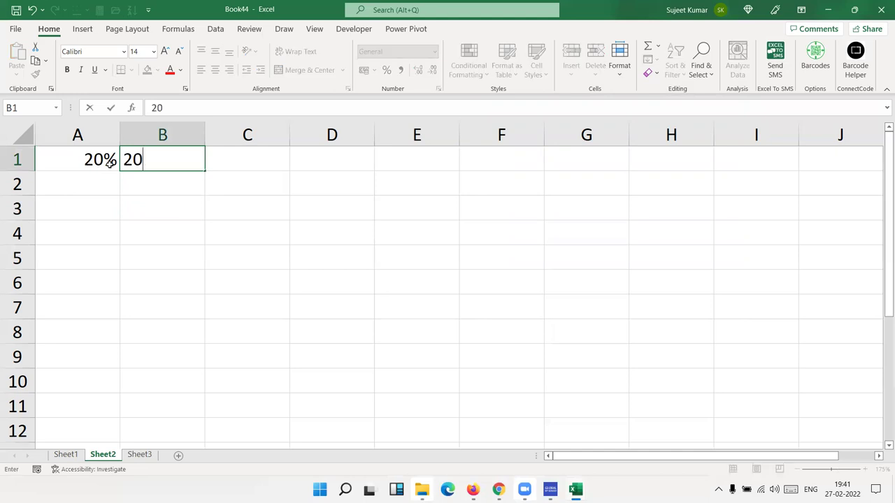
key("Return")
left_click(197, 276)
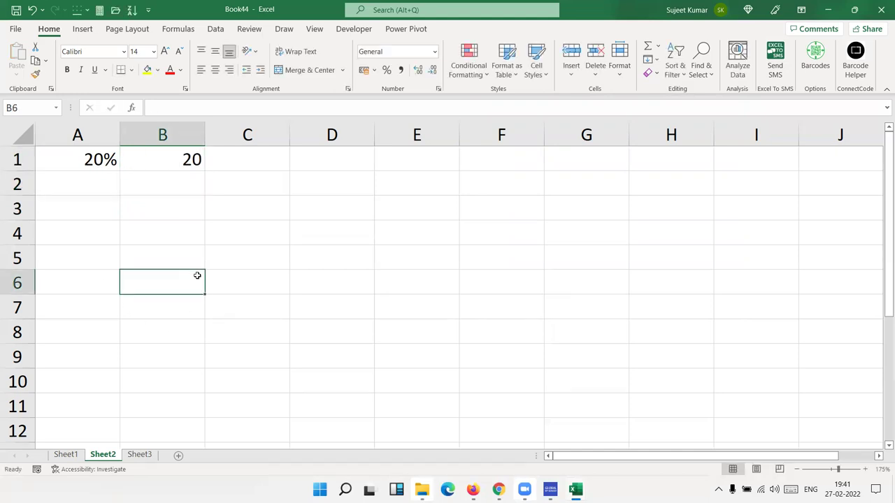
left_click(175, 160)
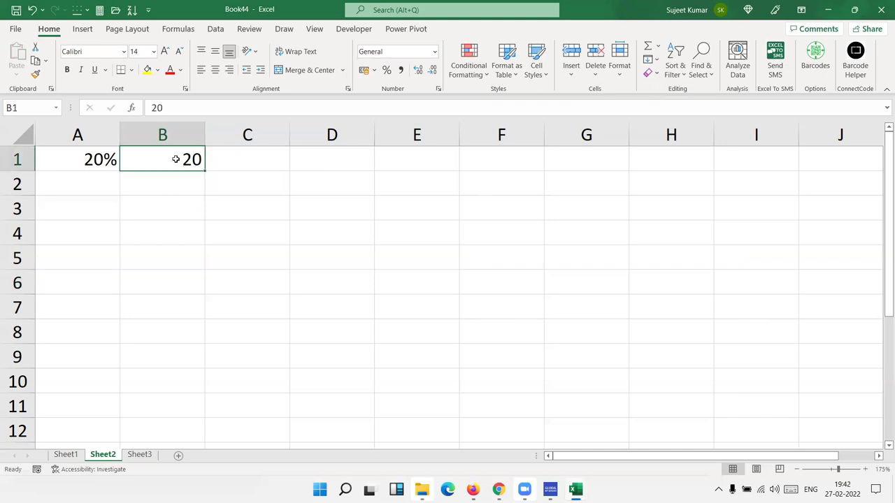
left_click(387, 71)
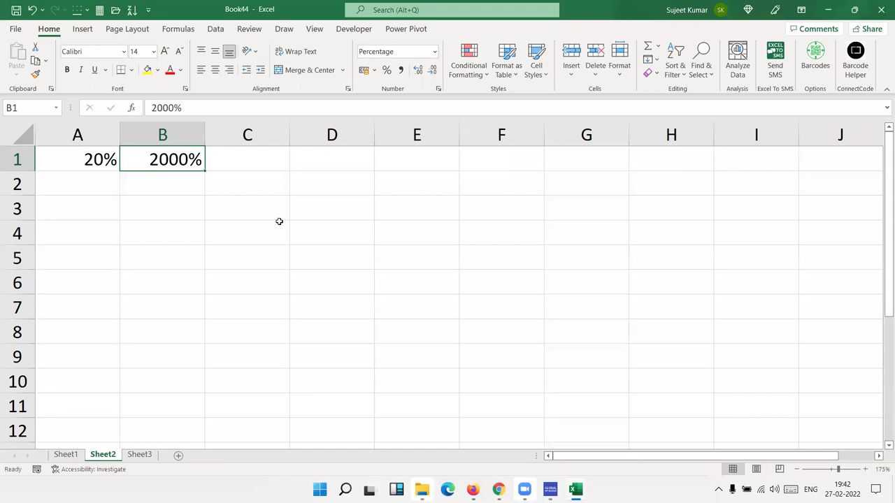
Step: Add the note 1=100% in B2
key("Down")
type("1")
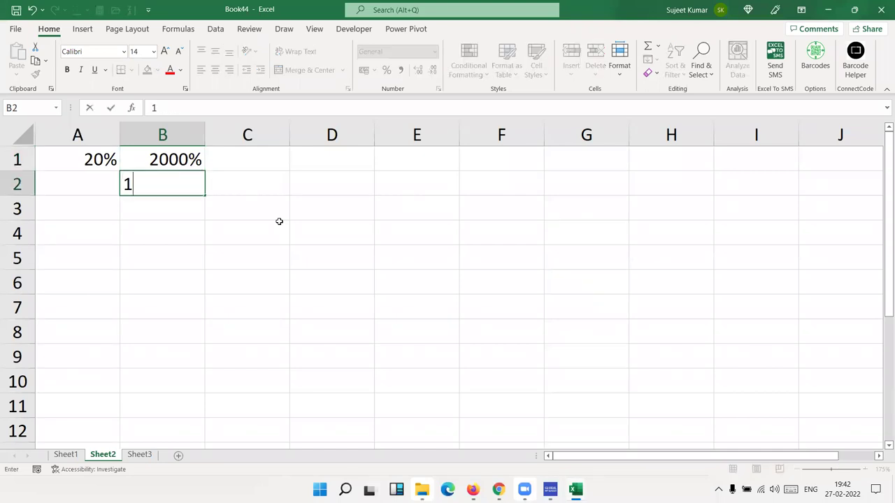
type("=100%")
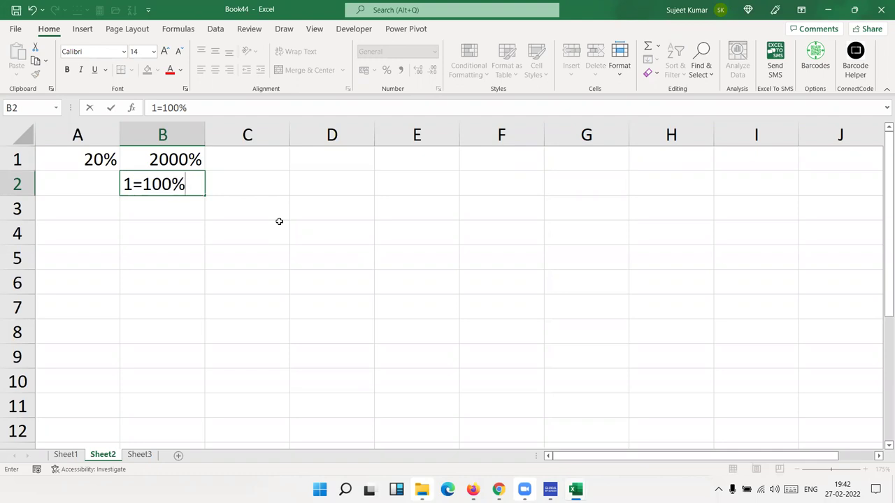
key("Return")
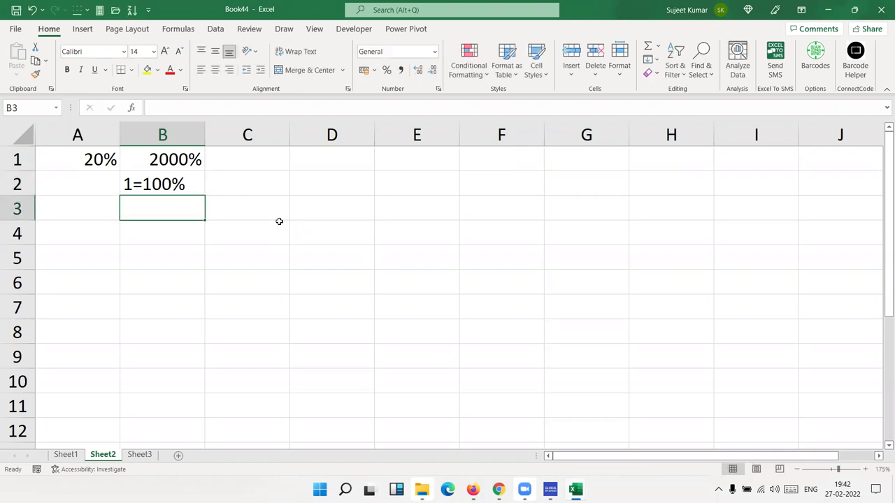
key("Up")
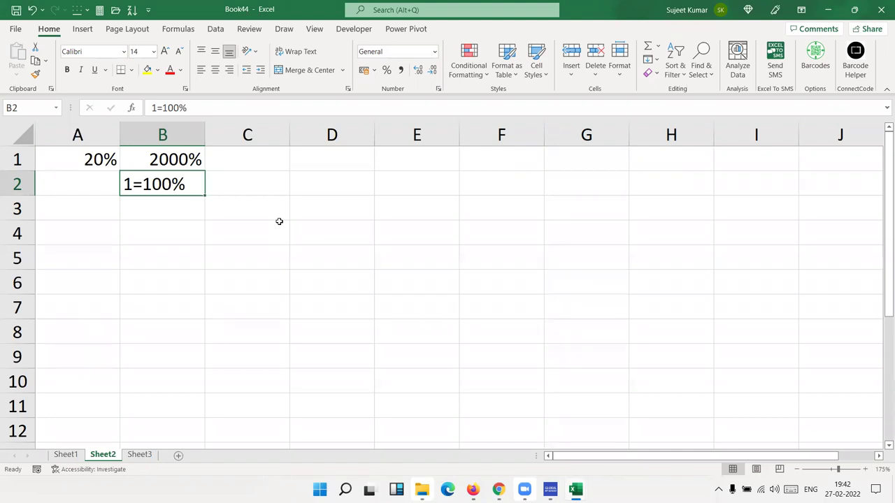
key("Up")
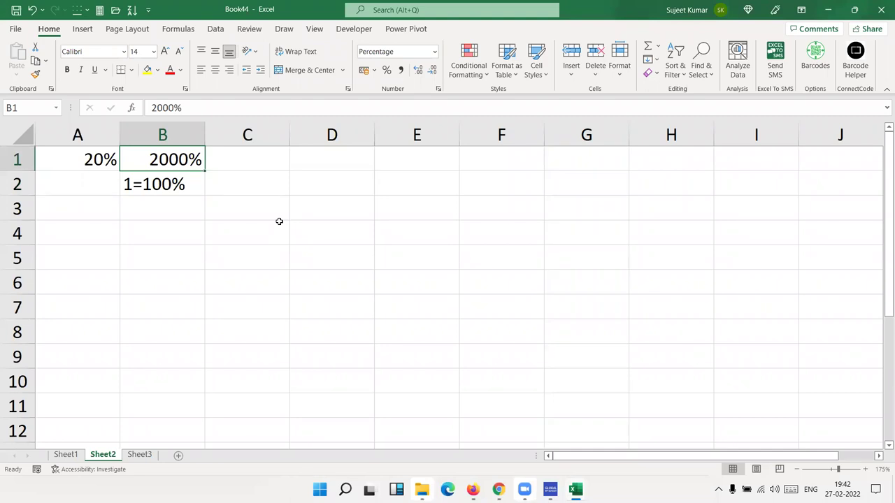
Step: Enter 0.20 in C1 and apply Percent Style so it shows 20%
key("Right")
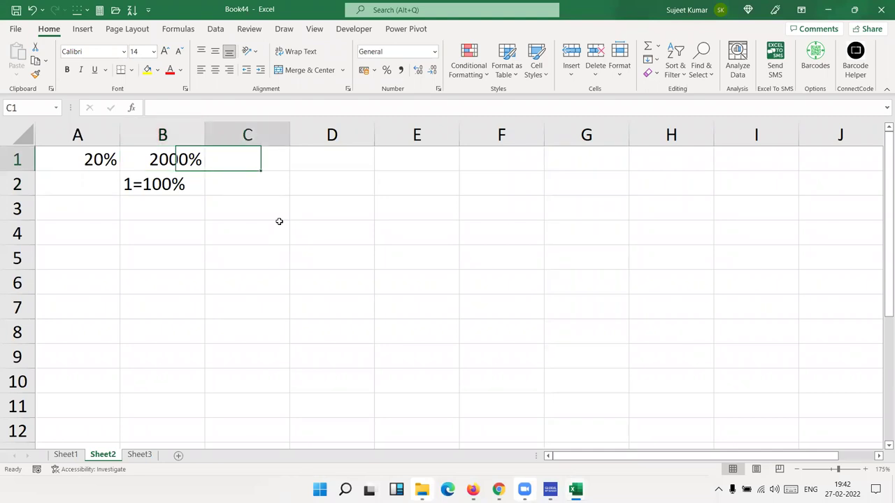
type("0.")
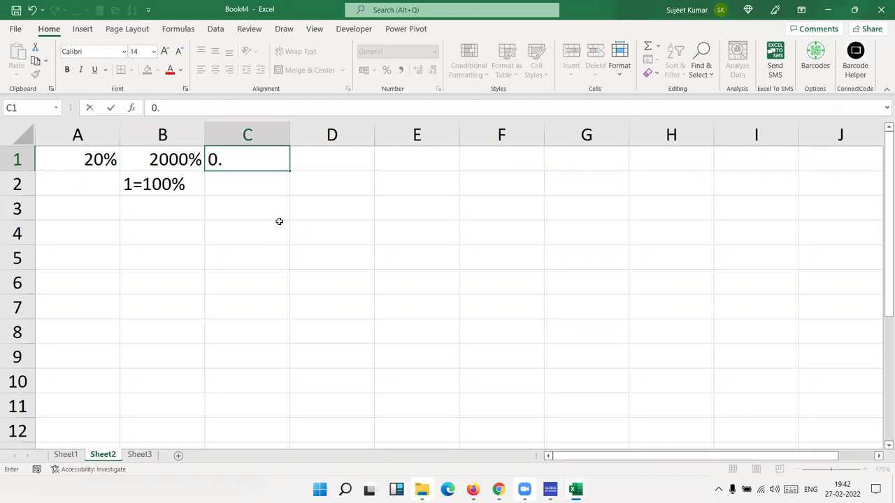
type("20")
key("Return")
key("Up")
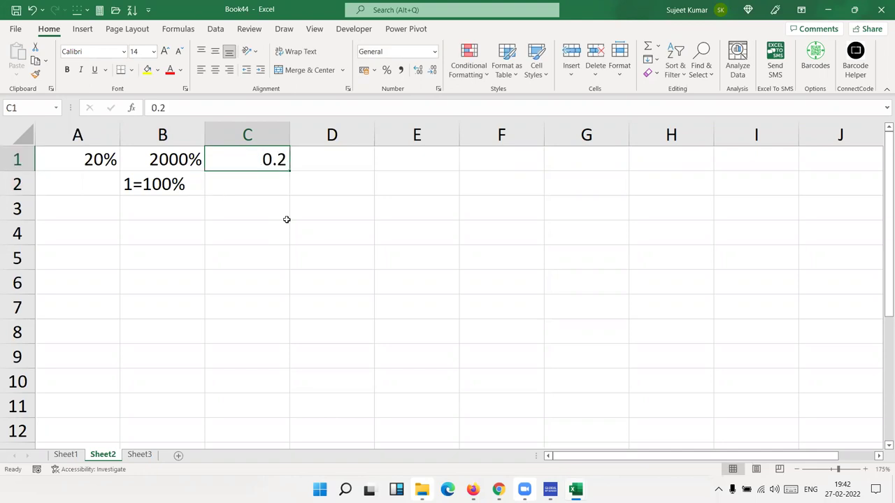
left_click(386, 70)
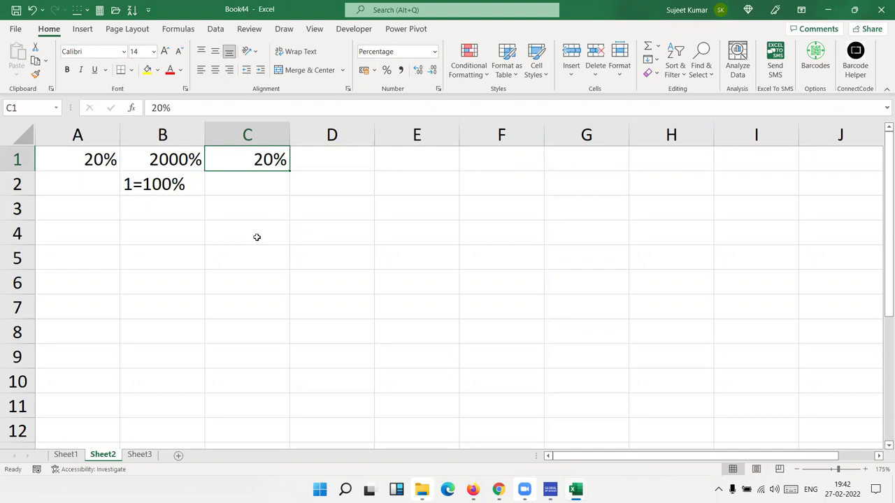
left_click(50, 240)
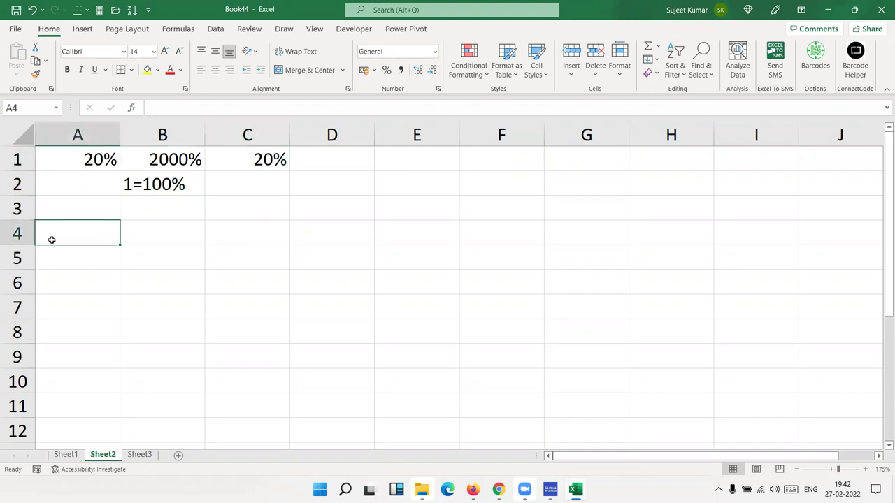
Step: Label A4 with % and enter the formula =RANDBETWEEN(10,90)
type("%")
key("Return")
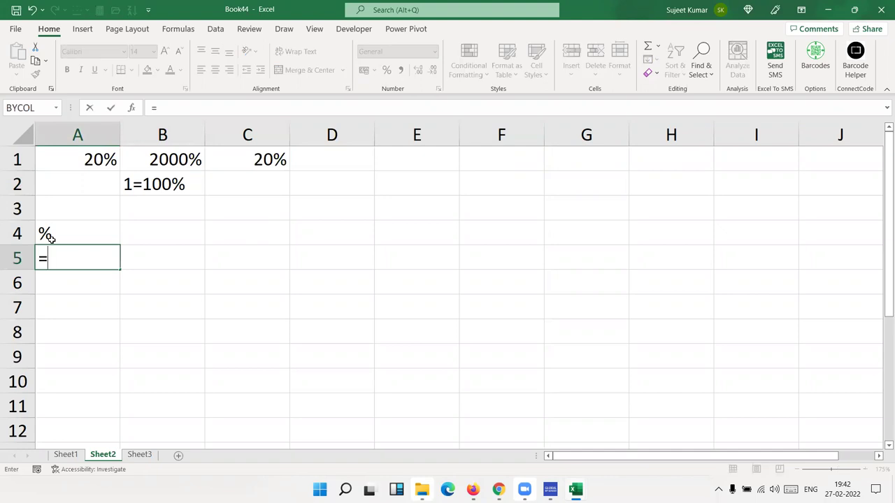
type("ra")
key("Down")
key("Down")
key("Down")
key("Tab")
type("1")
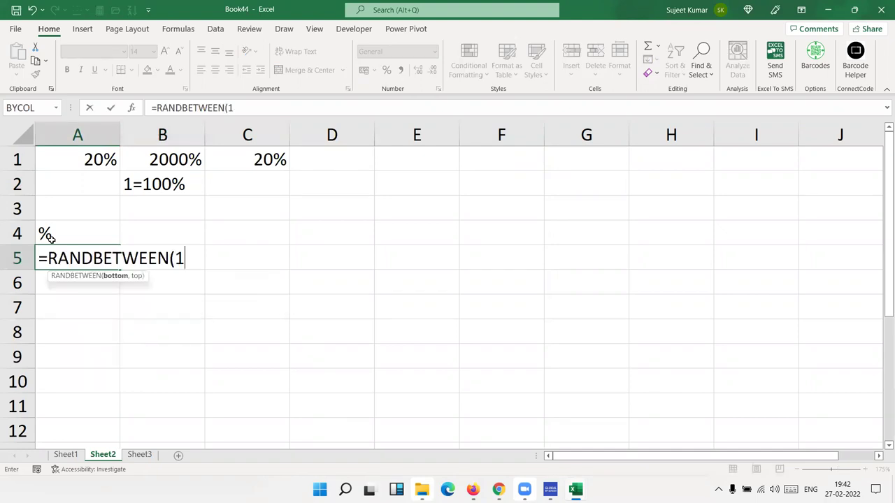
type("0,90")
key("Return")
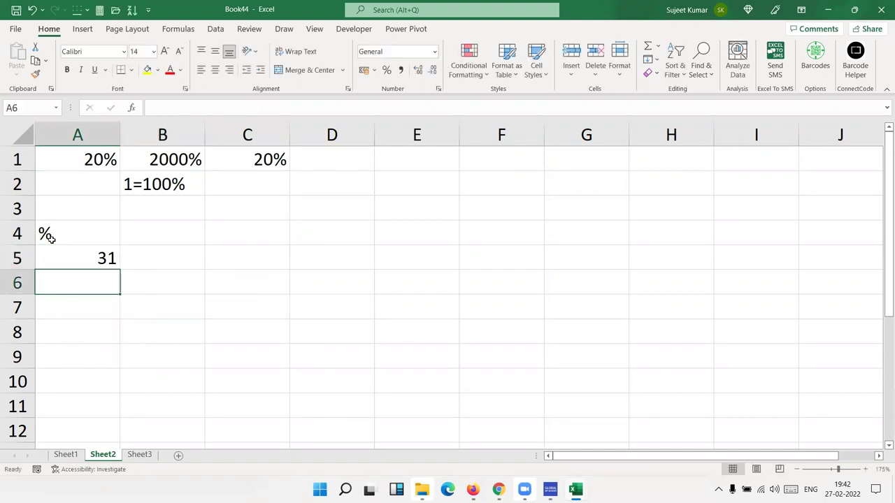
Step: Fill A5:G11 with the RANDBETWEEN formula and convert it to fixed pasted values
left_click_drag(73, 259, 549, 401)
key("ctrl+Return")
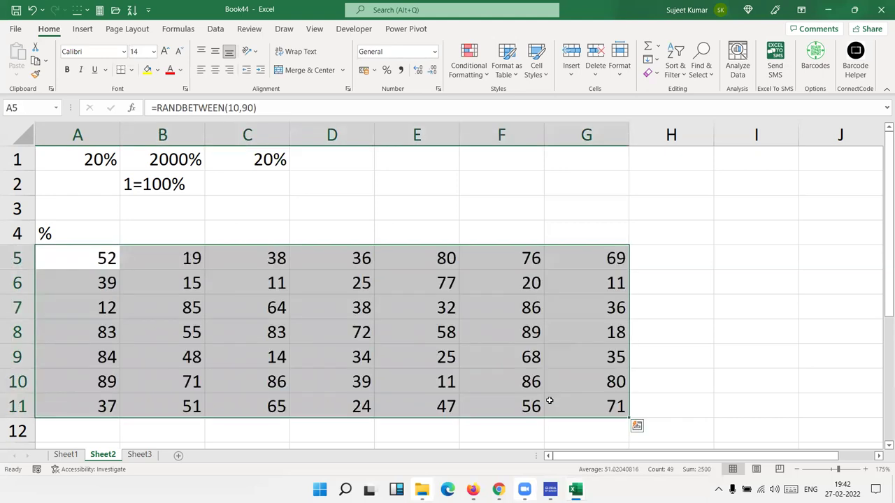
key("ctrl+c")
left_click(16, 70)
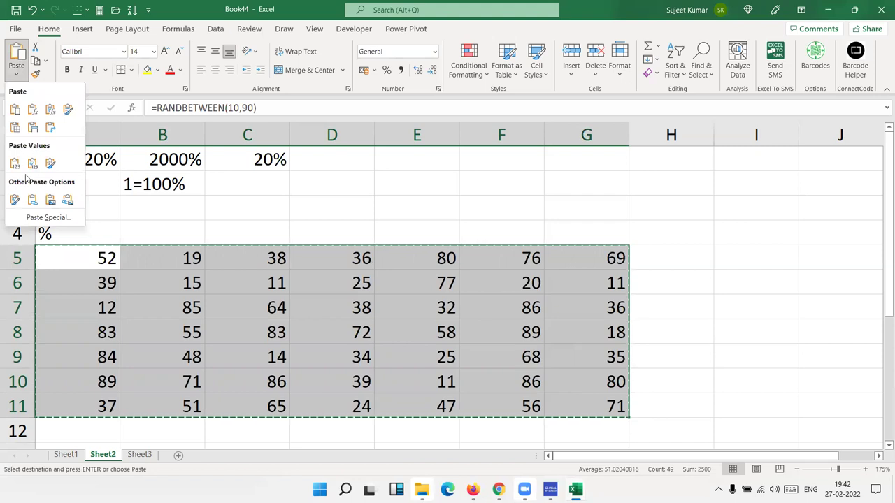
left_click(14, 163)
key("Escape")
left_click(59, 257)
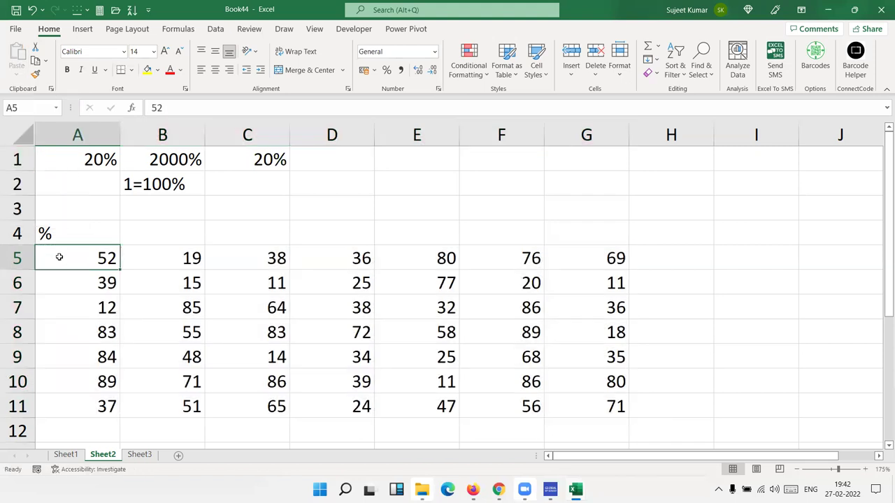
left_click_drag(60, 258, 609, 406)
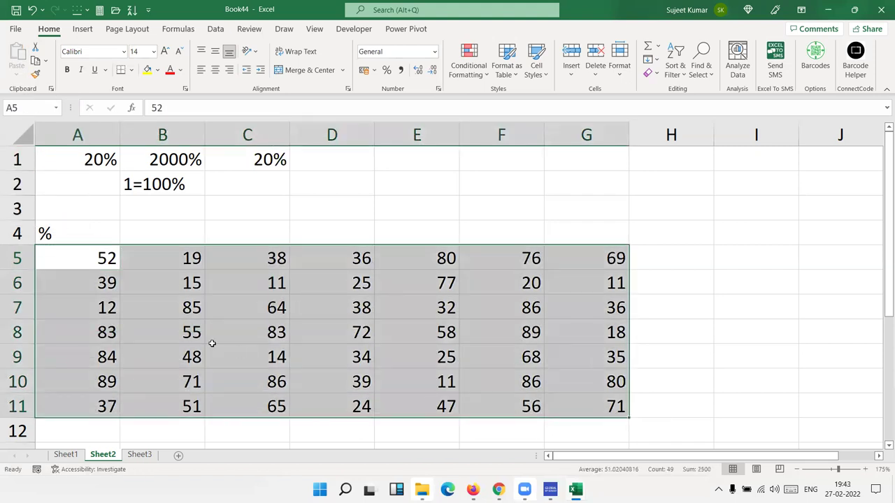
left_click(108, 265)
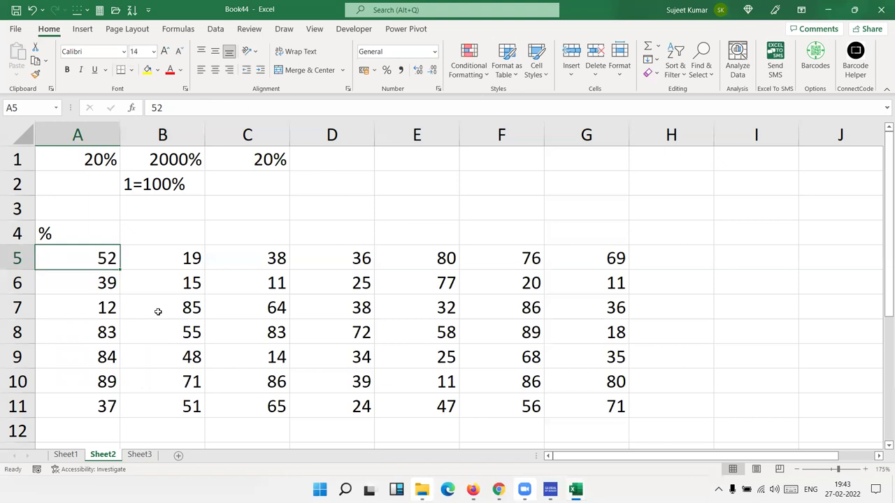
Step: Enter 500 in E2, 52% in F2, and =E2*F2 in G2 to get 260
left_click(396, 186)
type("500")
key("Tab")
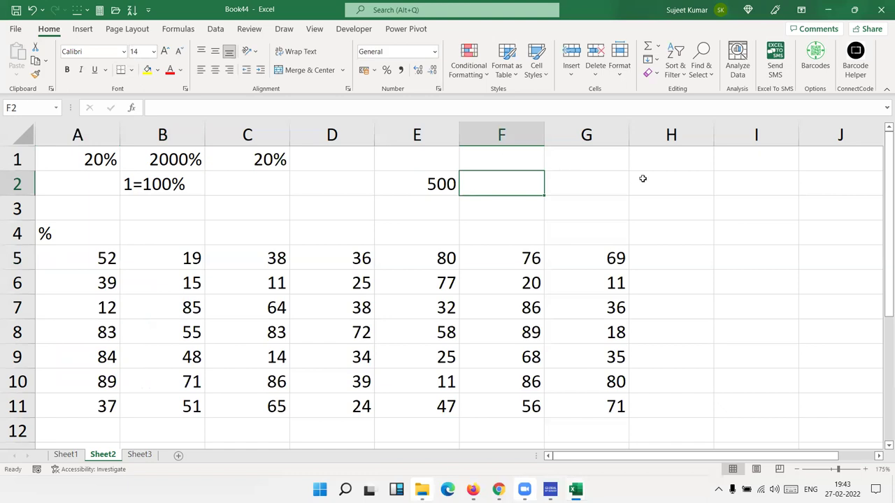
type("52%")
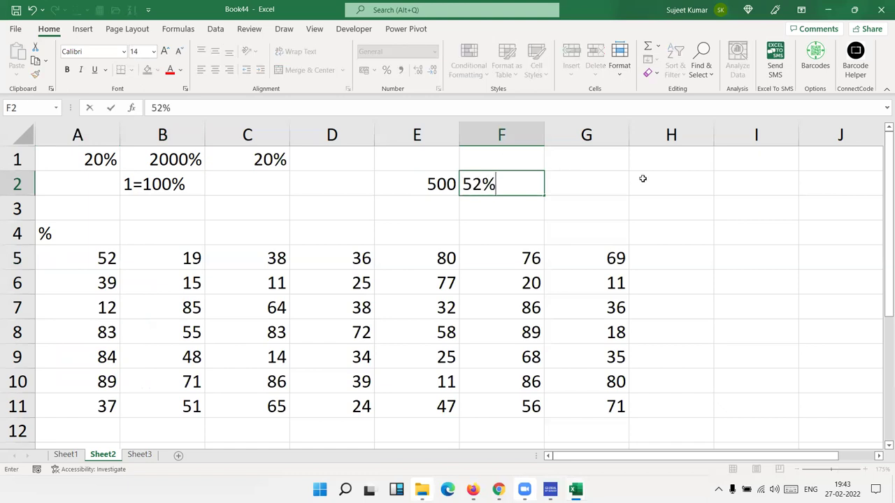
key("Return")
key("Up")
key("Right")
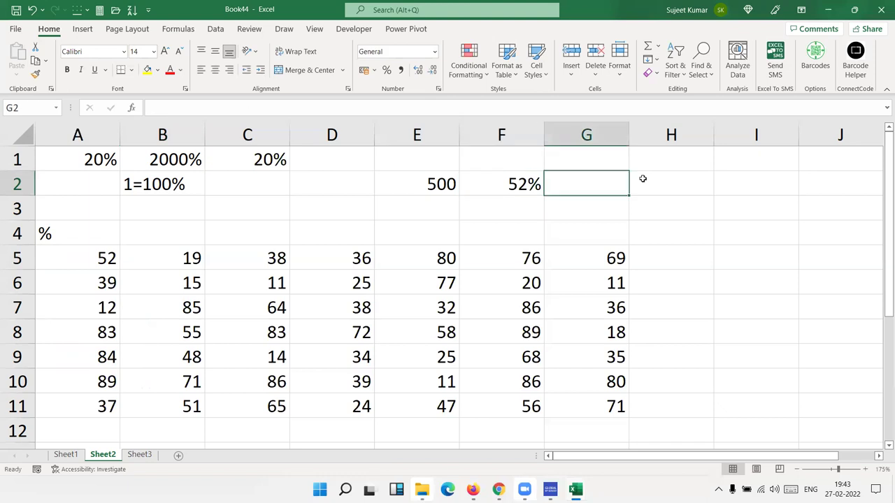
type("=E2*")
key("Left")
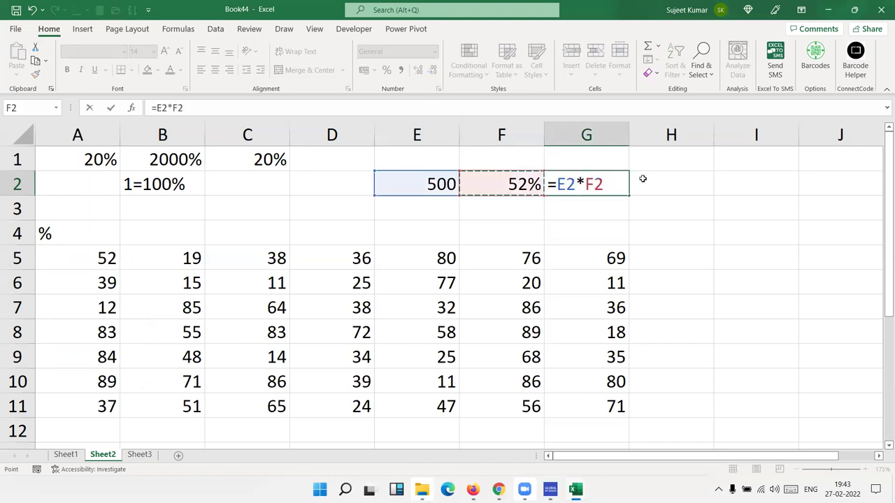
key("Return")
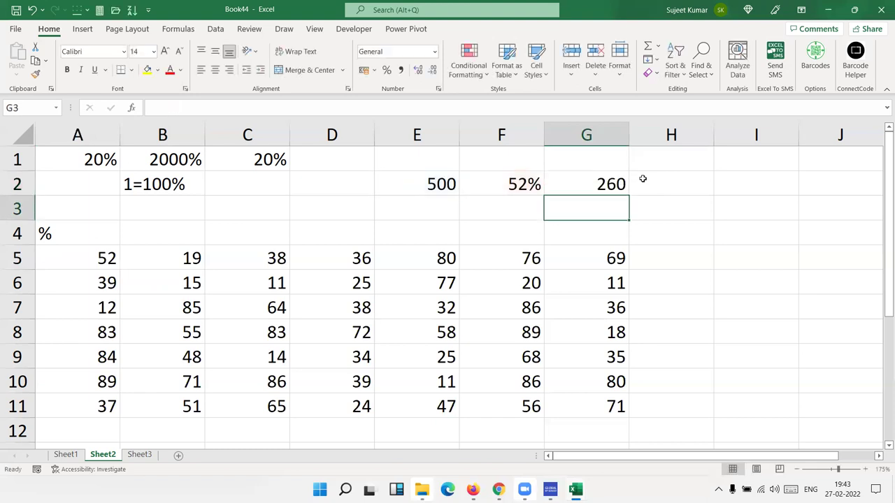
Step: Enter 52 in F3 and the formula =E2*F3 in G3
key("Left")
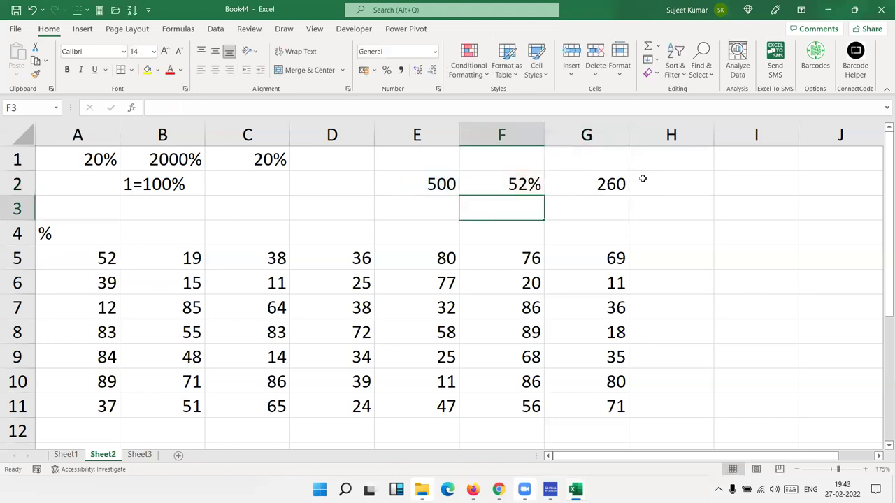
type("52")
key("Tab")
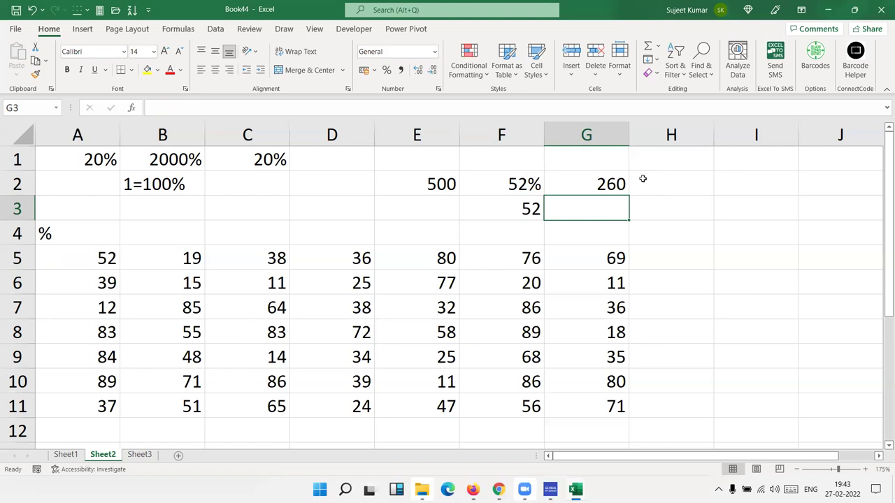
type("=")
key("Left")
key("Left")
key("Up")
type("*")
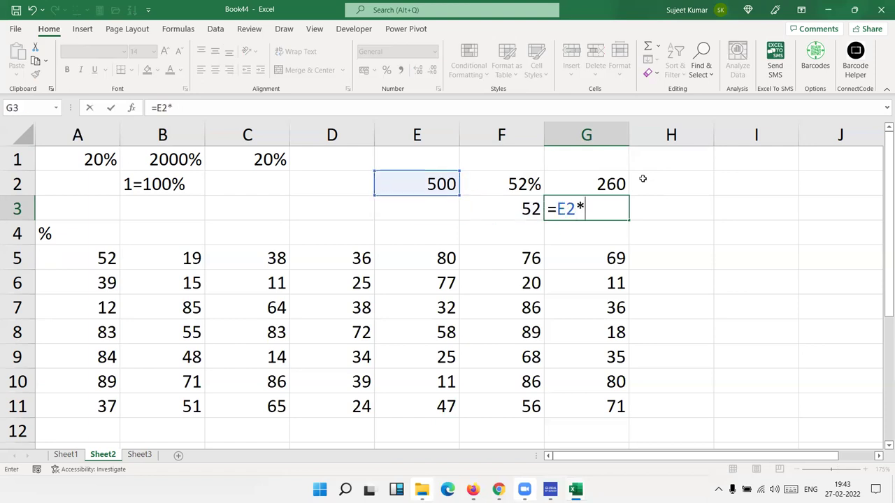
key("Left")
key("Return")
Step: Edit G3's formula to =E2*F3/100 so it shows 260, then review its references
key("Up")
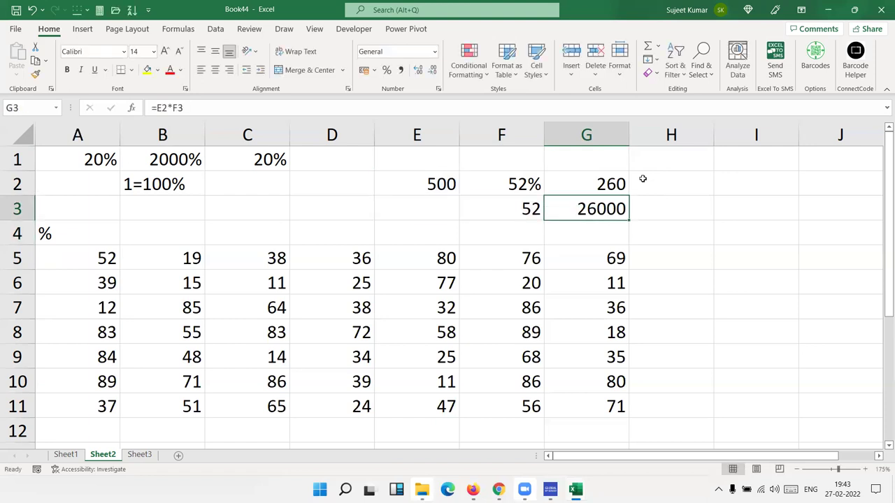
key("F2")
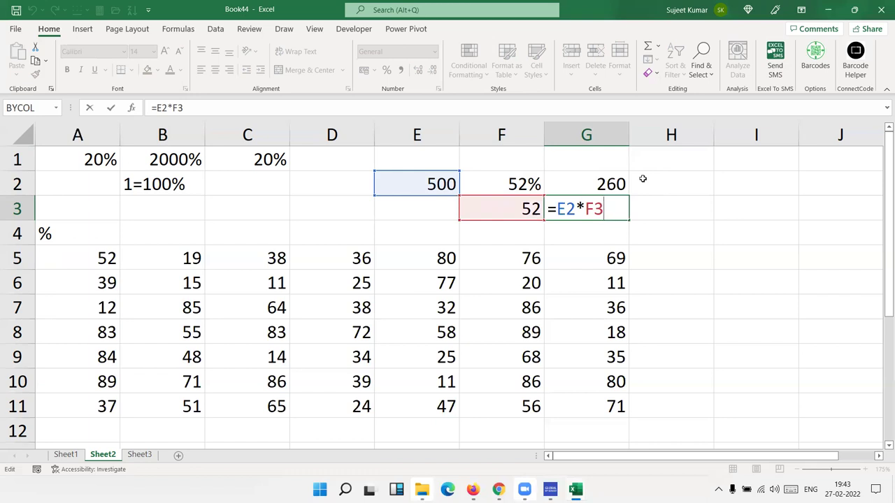
type("/11")
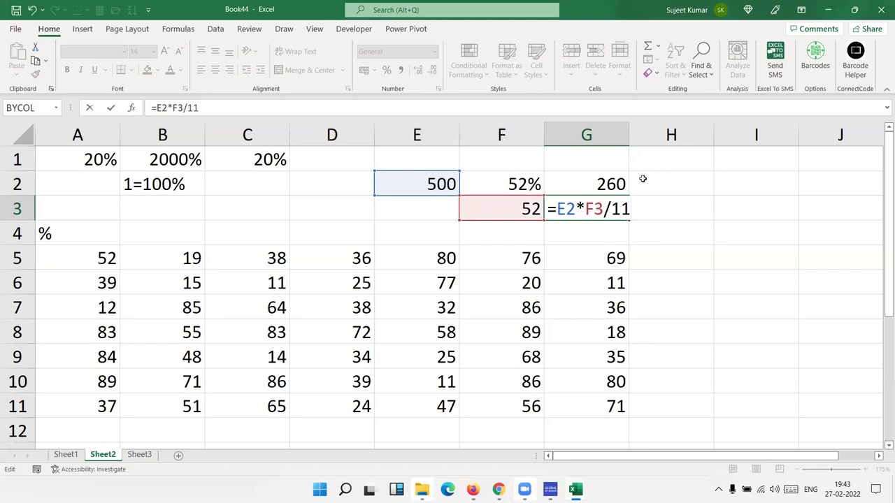
key("BackSpace")
type("00")
key("Return")
key("Up")
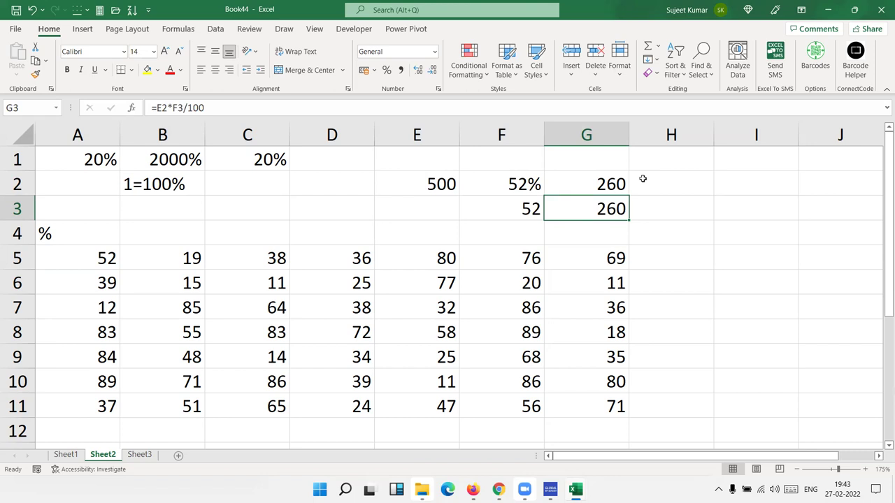
double_click(598, 208)
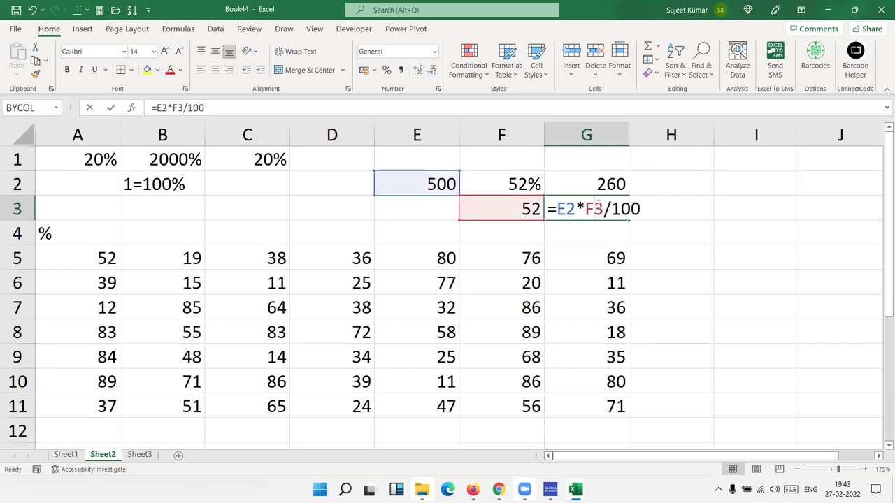
key("Escape")
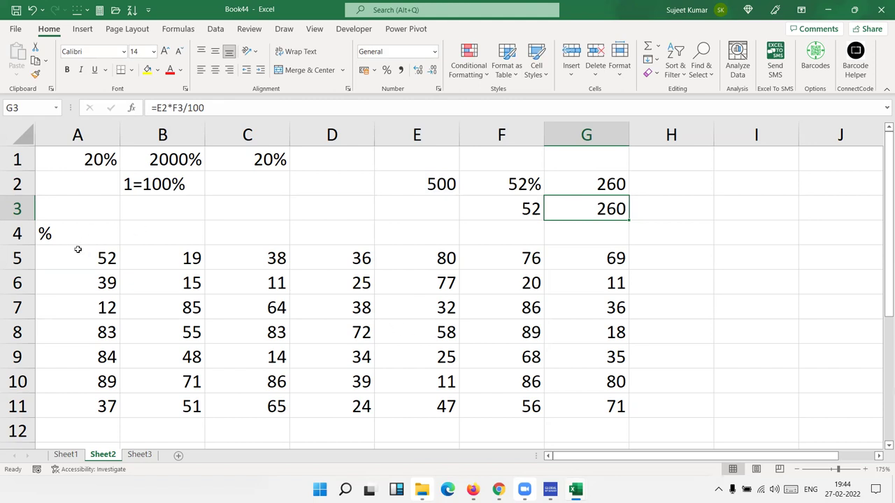
left_click_drag(79, 250, 595, 412)
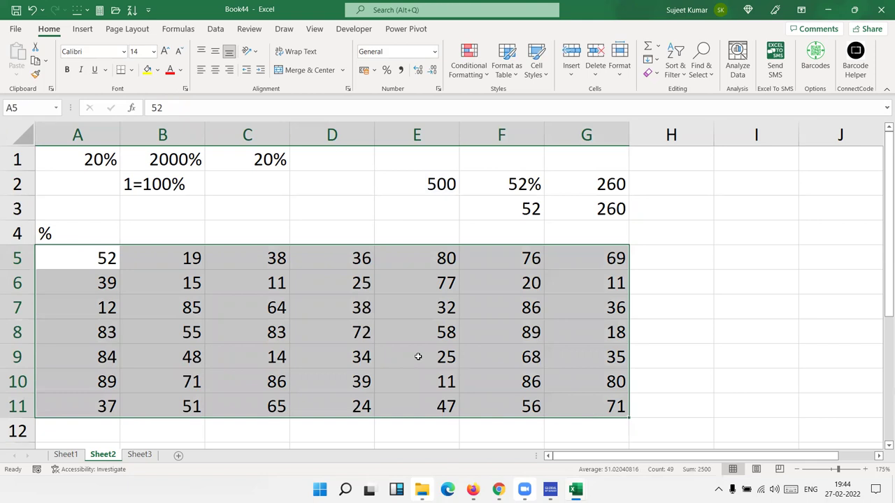
double_click(110, 260)
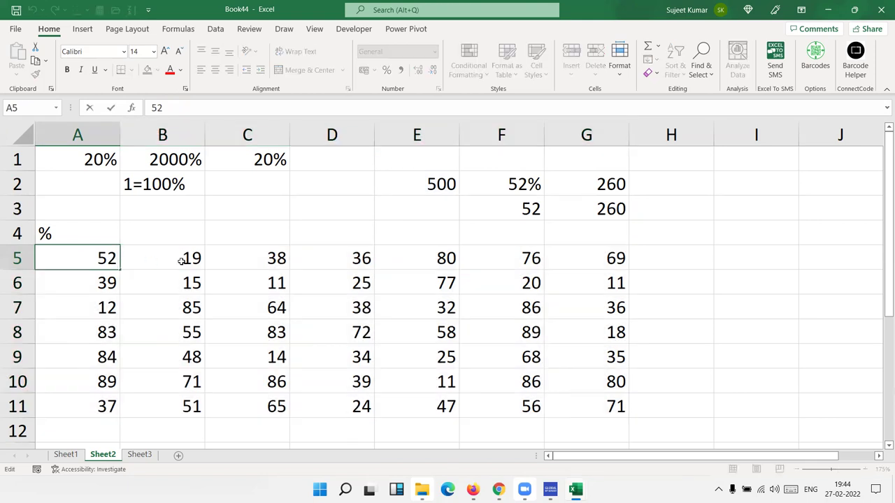
type("%")
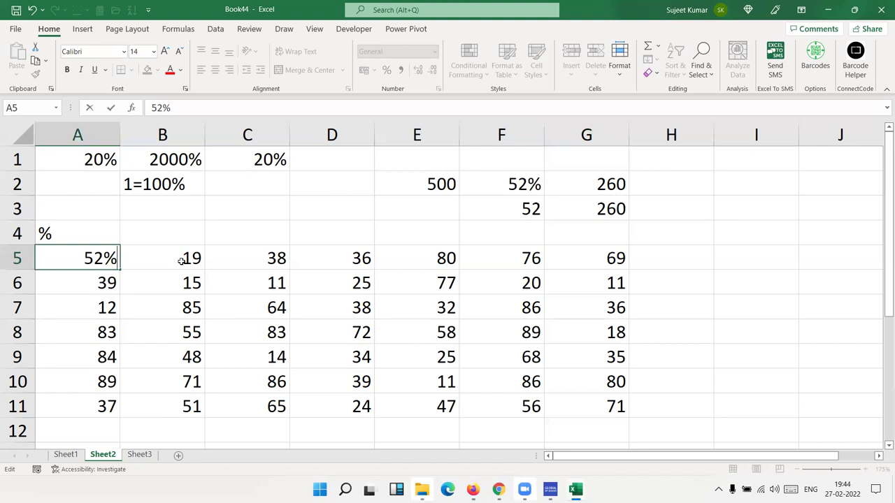
key("Return")
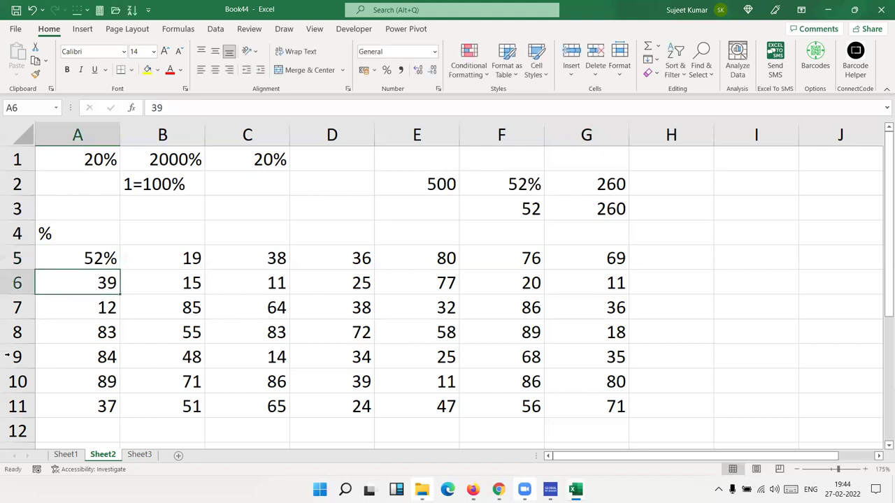
double_click(115, 285)
type("%")
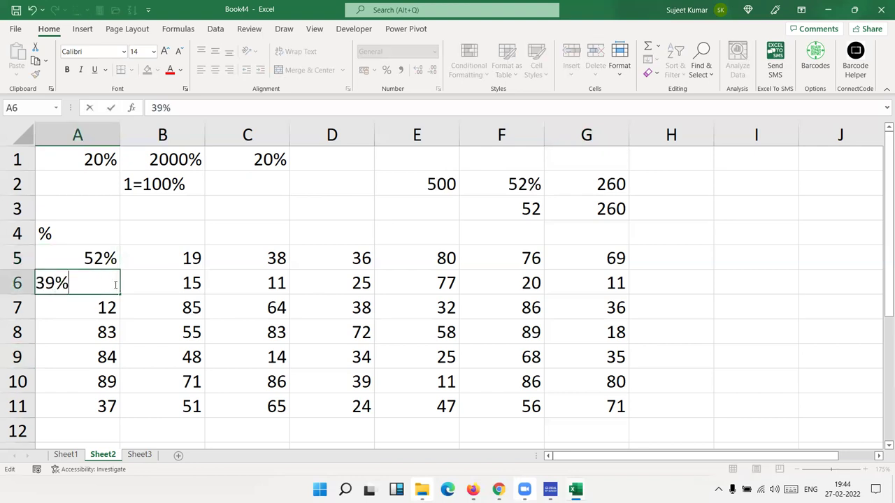
key("Return")
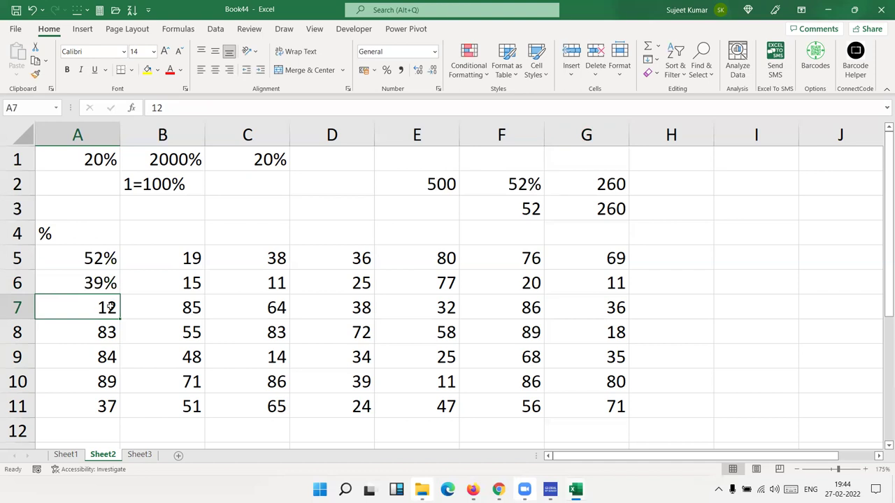
double_click(114, 306)
type("%")
key("Return")
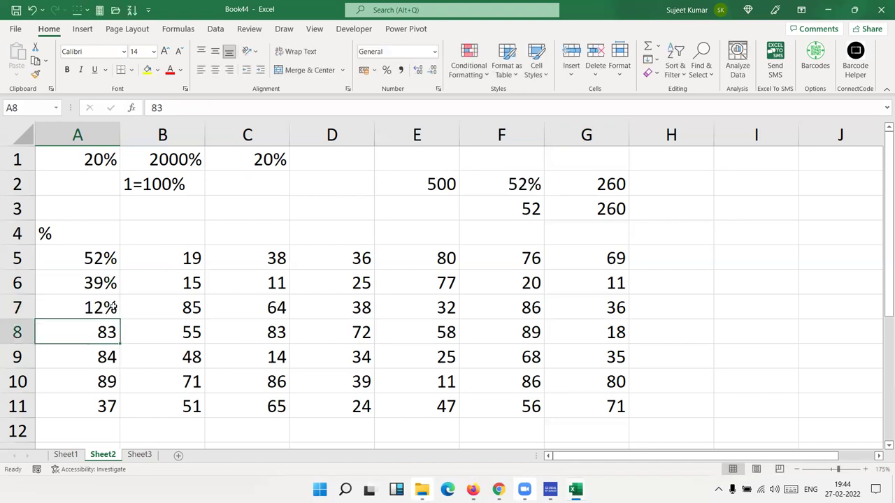
key("ctrl+z")
key("ctrl+z")
key("ctrl+z")
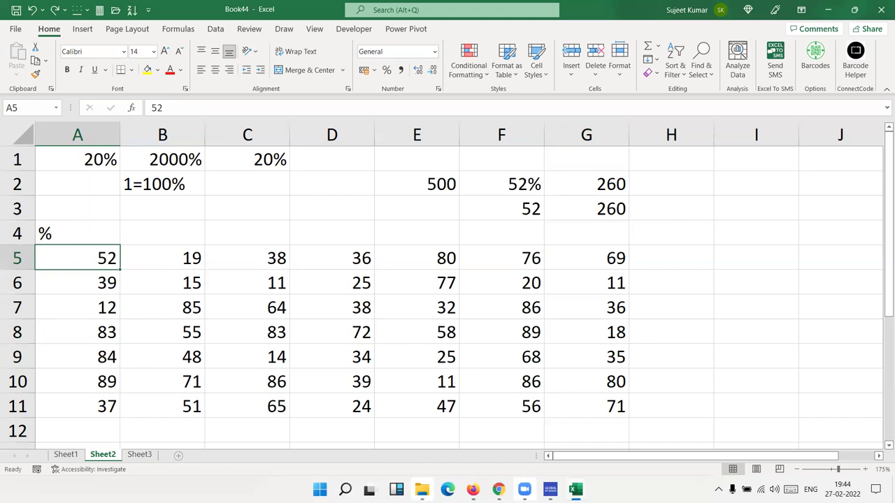
Step: Enter 100 in Sheet2's I6 and copy it
left_click(66, 454)
left_click_drag(503, 283, 129, 173)
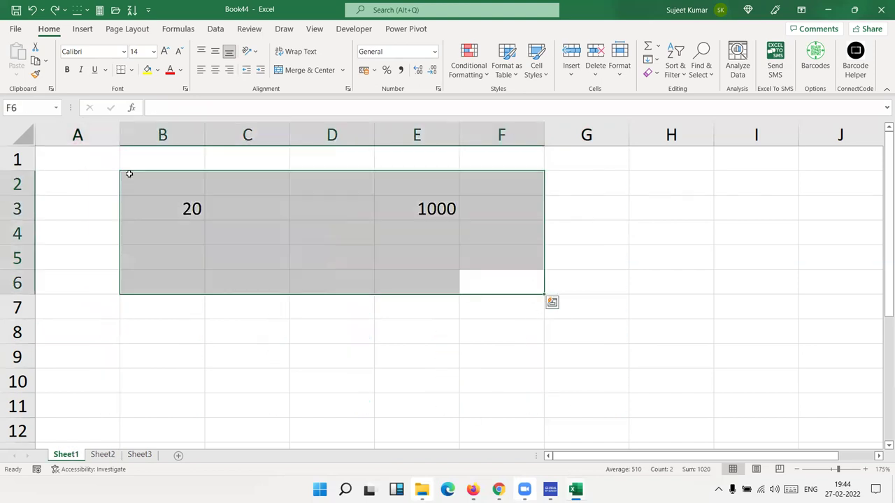
left_click(103, 453)
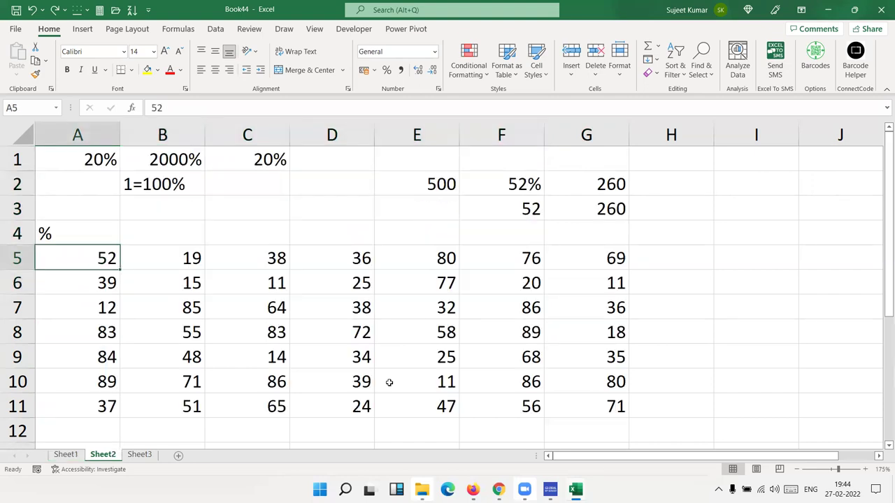
left_click_drag(738, 272, 737, 270)
key("Down")
key("Right")
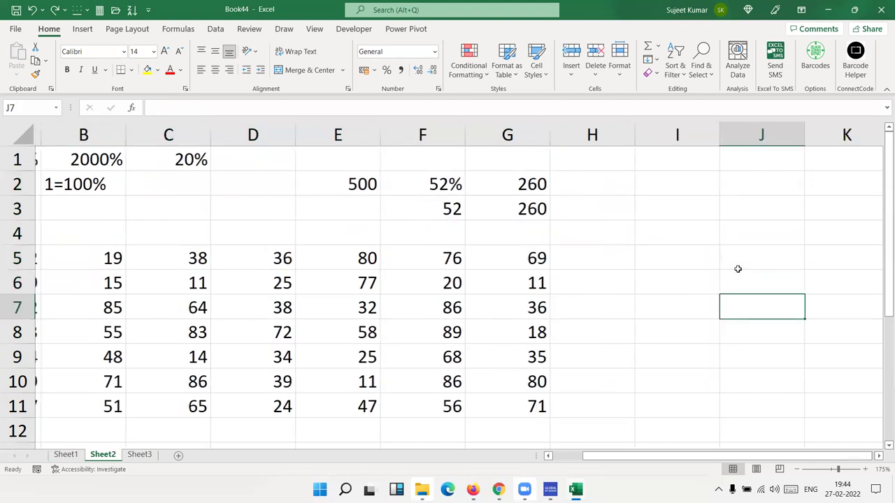
key("Left")
key("Up")
key("F2")
type("100")
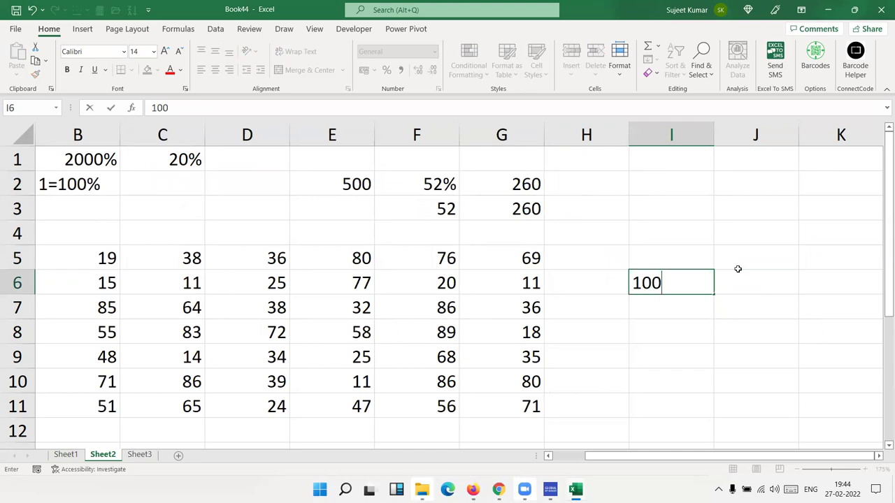
key("Return")
key("Up")
key("ctrl+c")
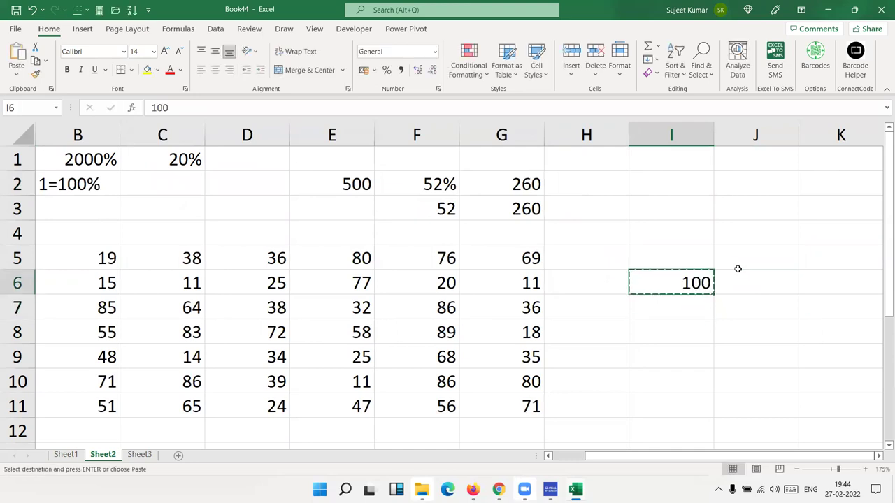
Step: Select A5:G11 and Paste Special with Divide, turning values like 52 into 0.52
key("Home")
key("Up")
key("ctrl+shift+Right")
key("ctrl+shift+Down")
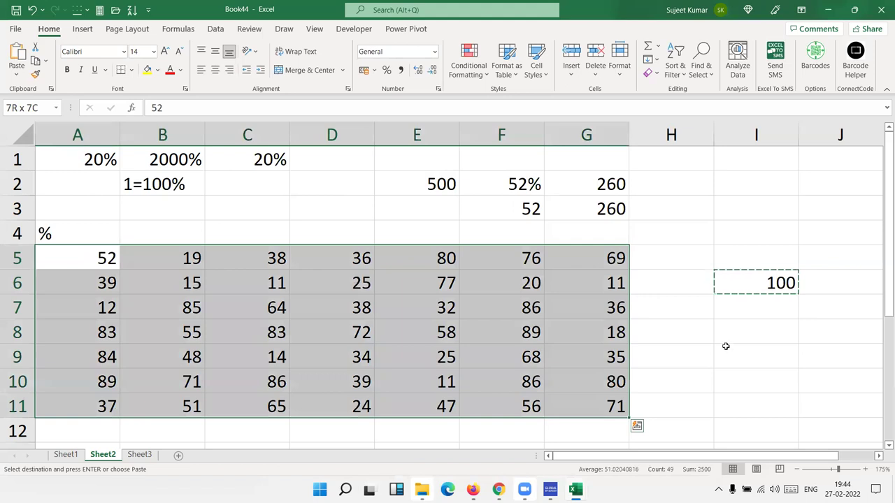
right_click(564, 295)
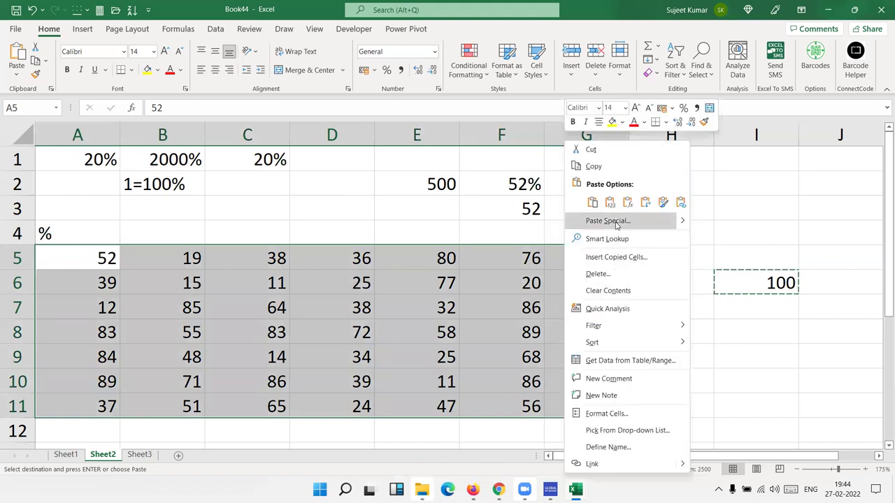
left_click(575, 219)
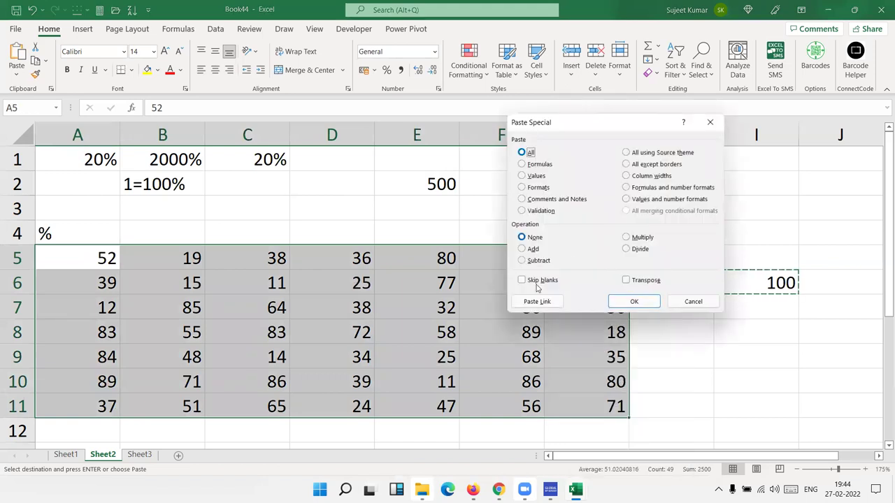
left_click(628, 249)
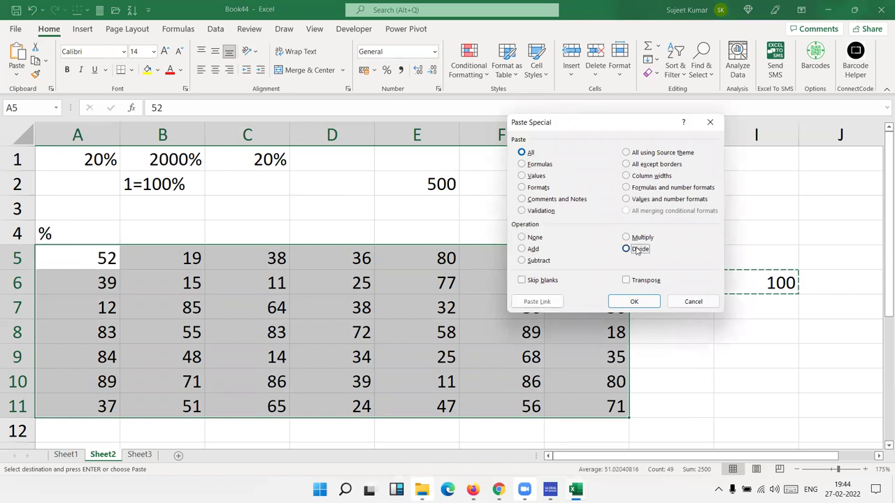
left_click(631, 302)
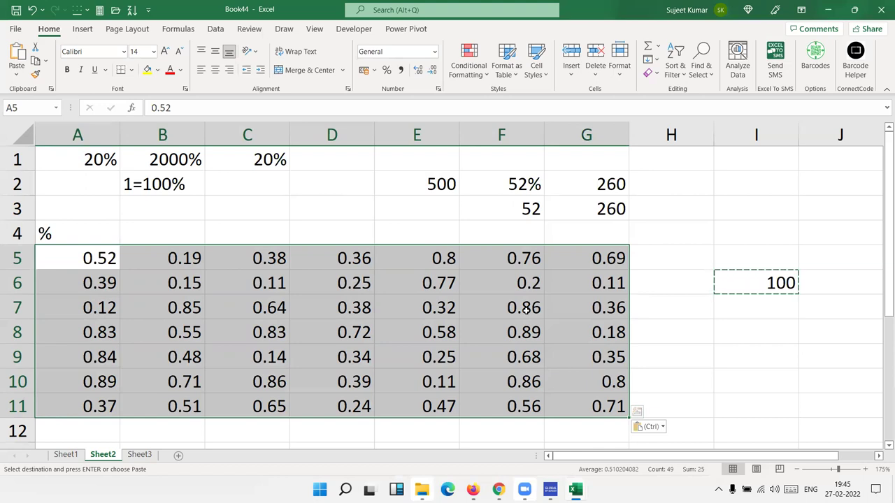
Step: Apply Percent Style to A5:G11 so 0.52 reads 52%
left_click(385, 70)
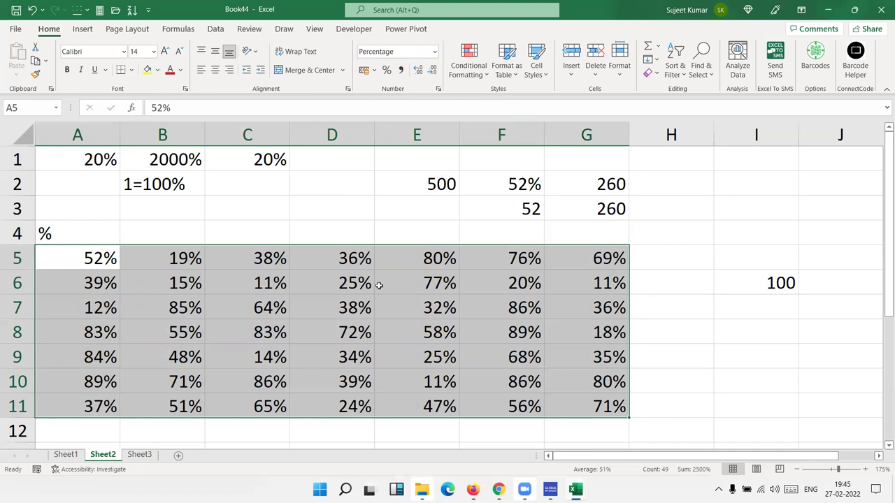
left_click(70, 455)
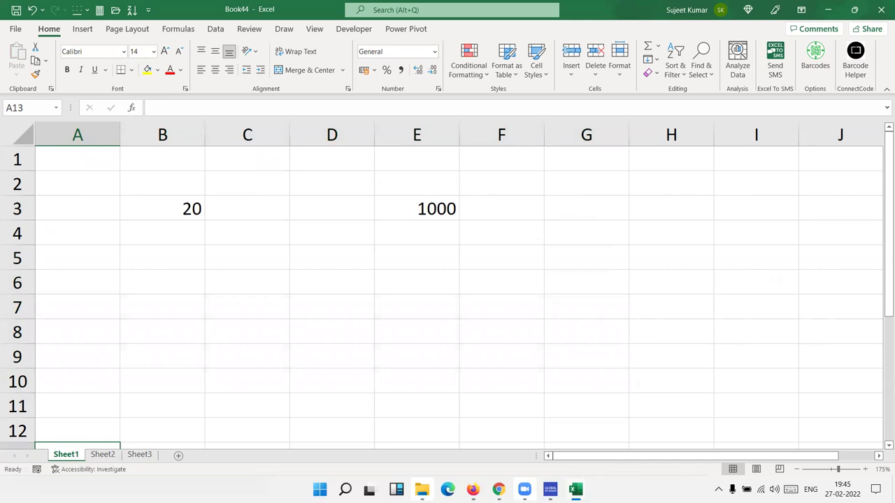
left_click(102, 455)
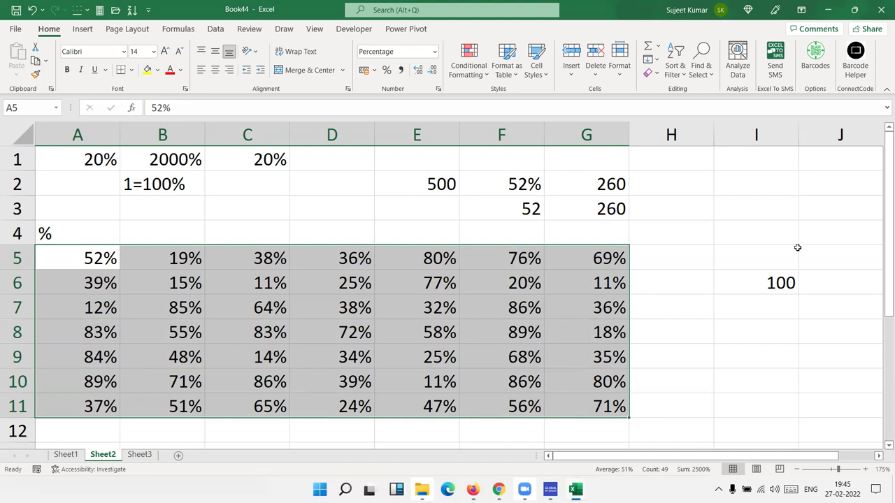
left_click(784, 280)
left_click(183, 161, "shift")
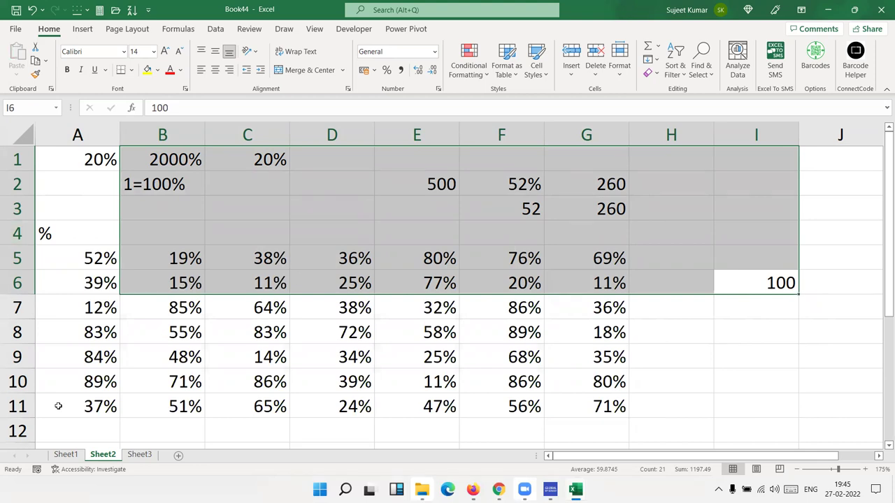
left_click(75, 444)
left_click(65, 456)
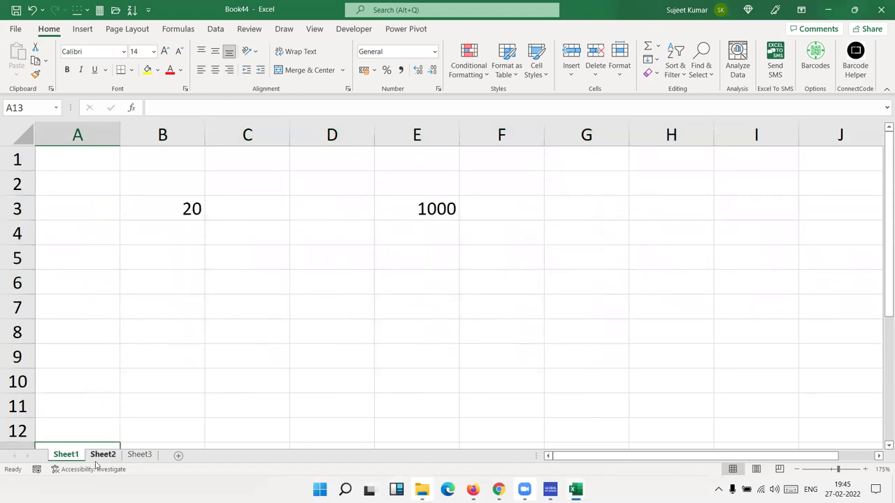
left_click(102, 455)
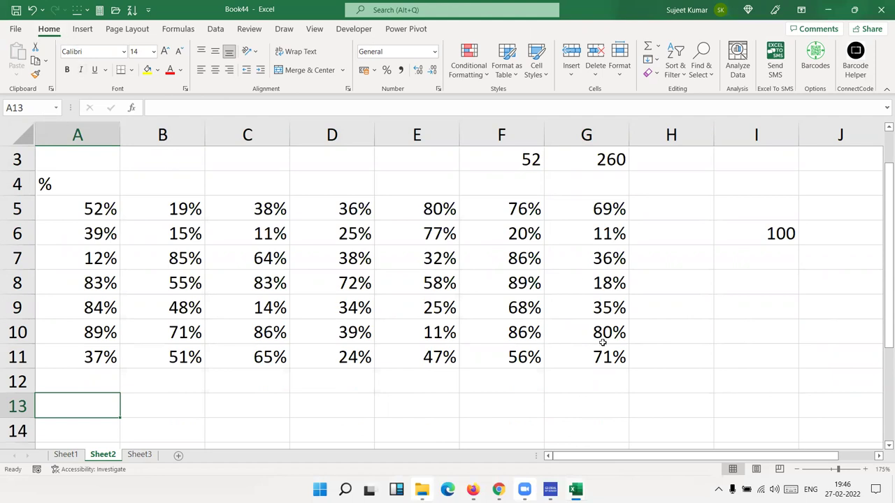
scroll(603, 343, "up", 1)
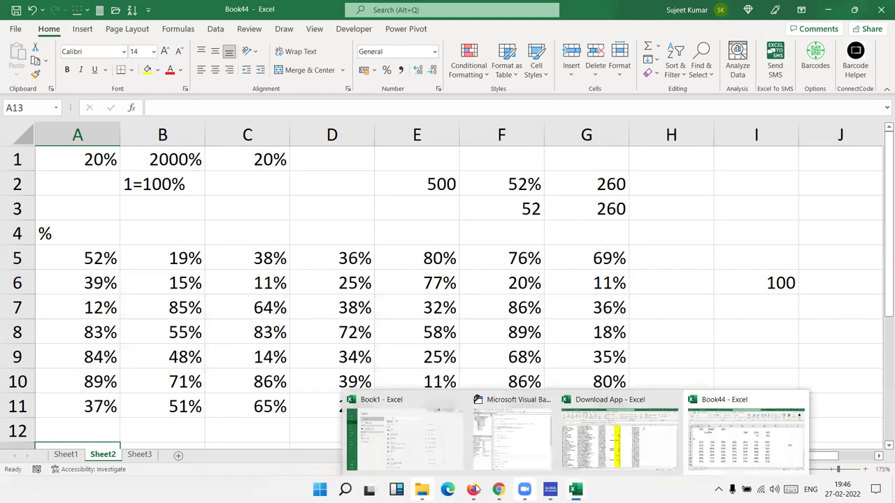
Step: In Chrome, show the video-class banner slide on the IPT Excel School homepage
left_click(499, 484)
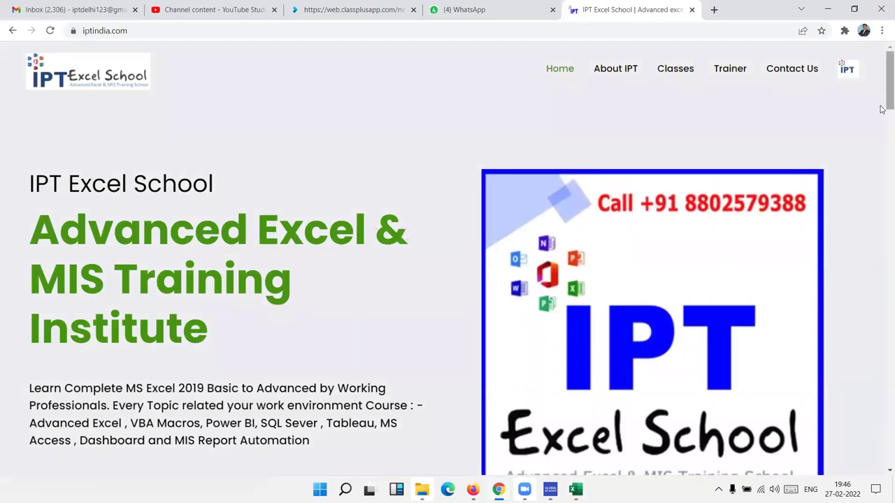
scroll(886, 108, "down", 2)
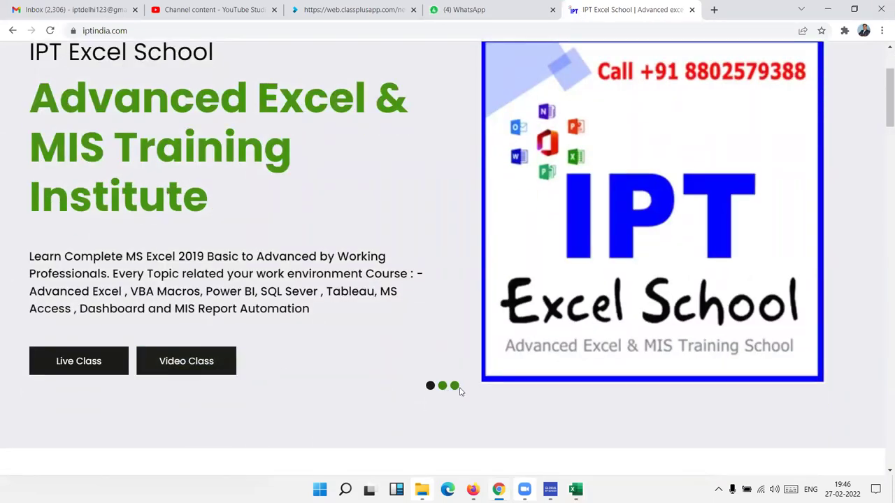
left_click(455, 386)
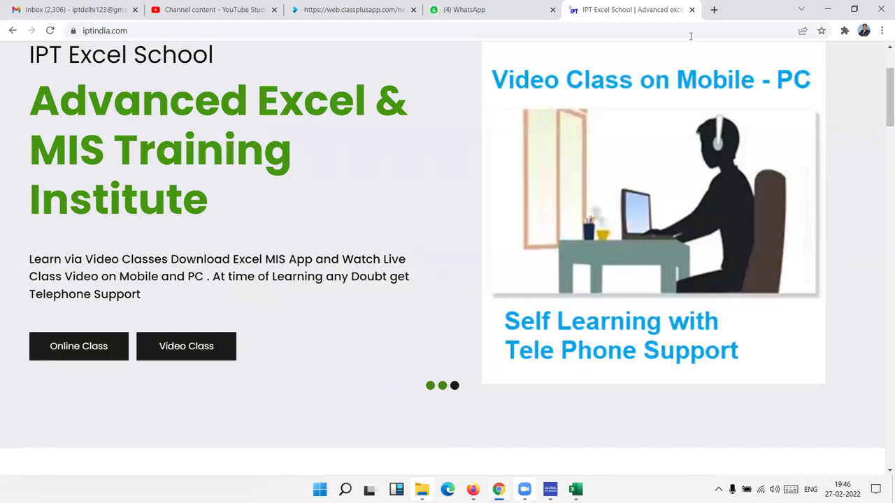
Step: Load the EXCEL MIS TRAINING Play Store page in a new tab via 'pl', and highlight 'MIS'
left_click(714, 10)
type("p")
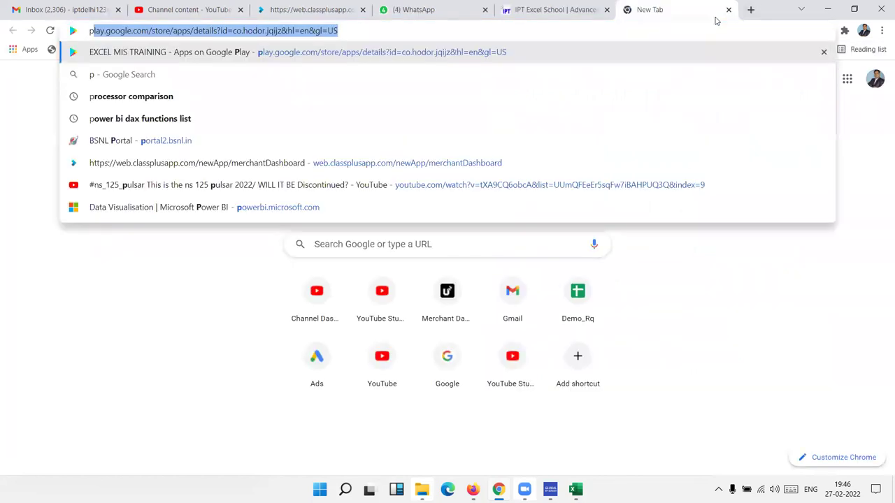
type("l")
key("Return")
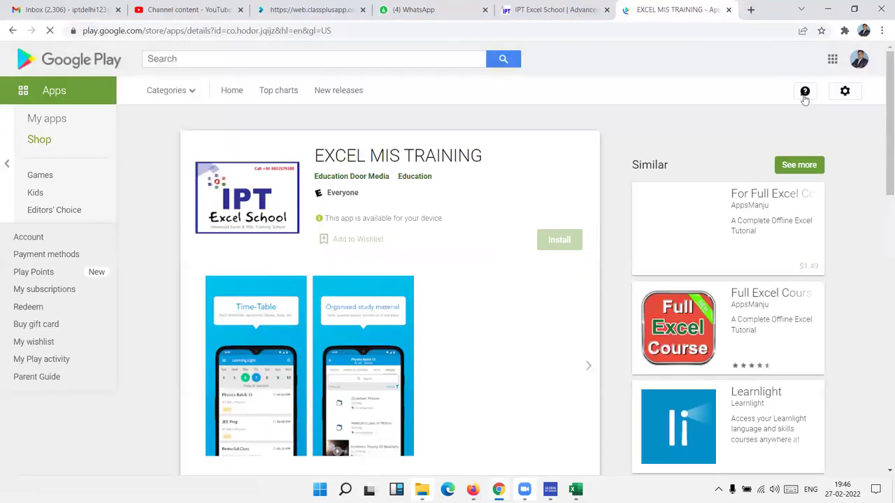
double_click(378, 155)
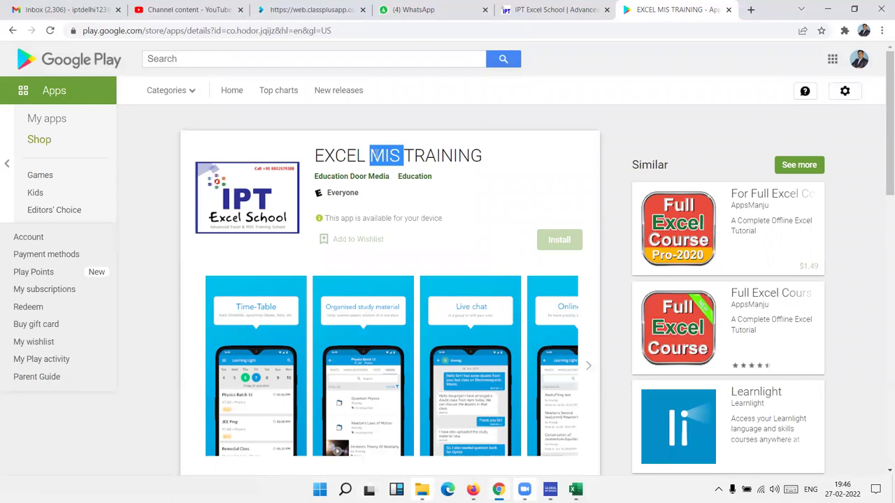
Step: Return to the IPT Excel School tab, show the Zoom classes slide, and open the live course listing
left_click(567, 9)
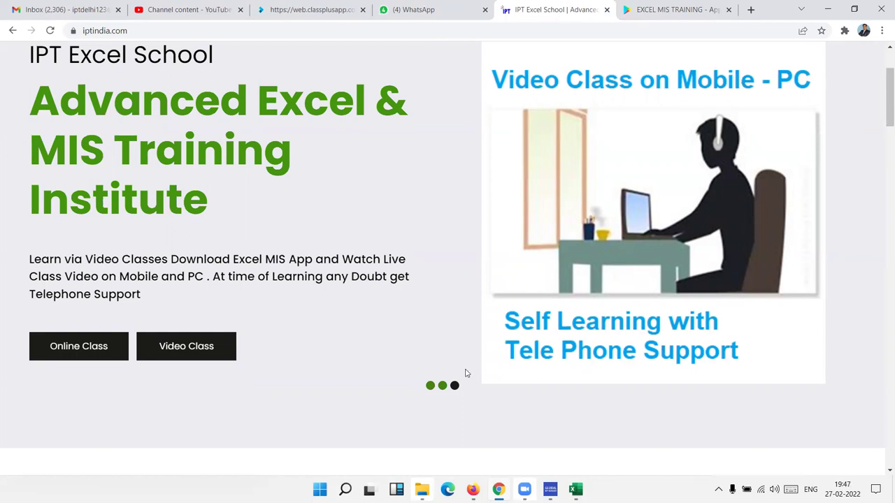
left_click(443, 386)
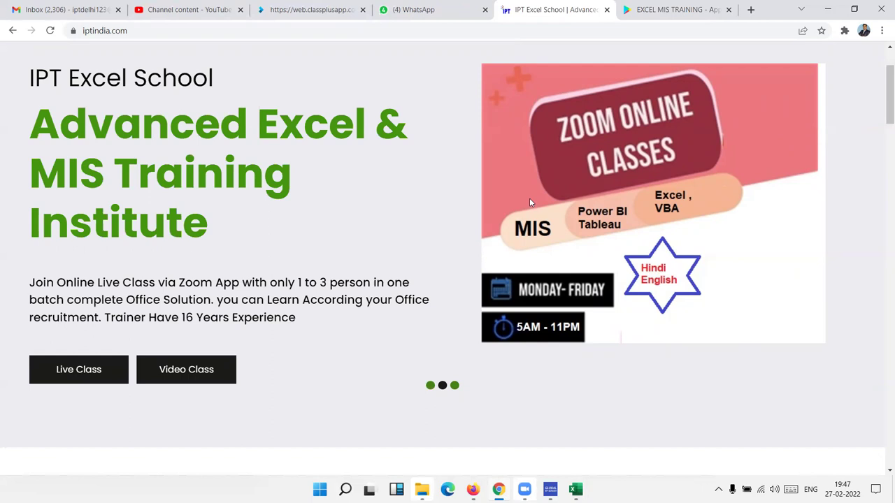
left_click(58, 382)
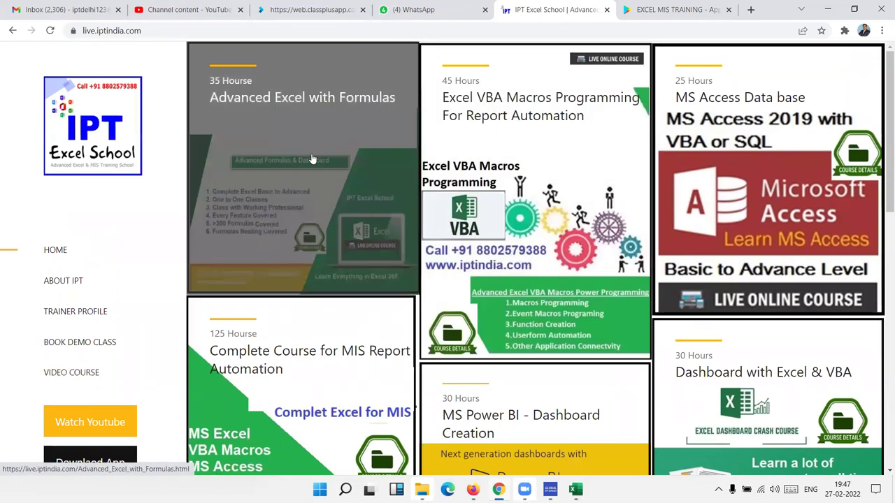
Step: Open the Advanced Excel with Formulas course page and highlight the fast-track course duration
left_click(312, 157)
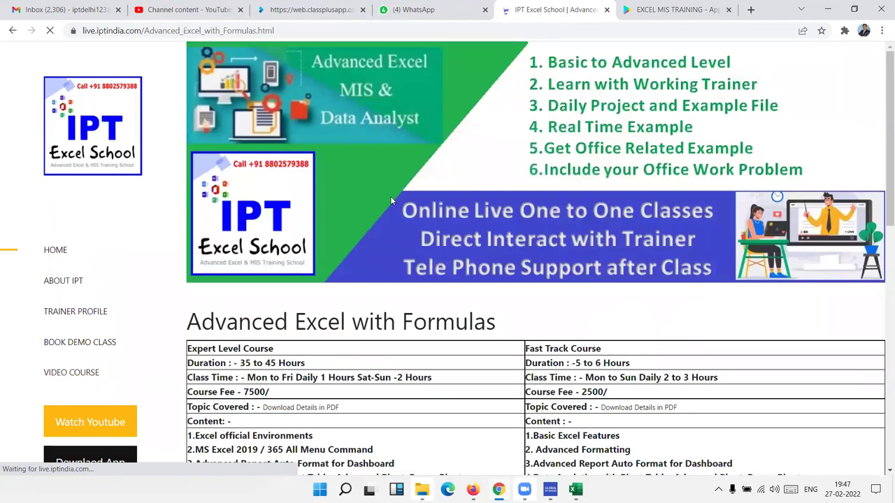
scroll(390, 197, "down", 3)
left_click_drag(534, 154, 625, 169)
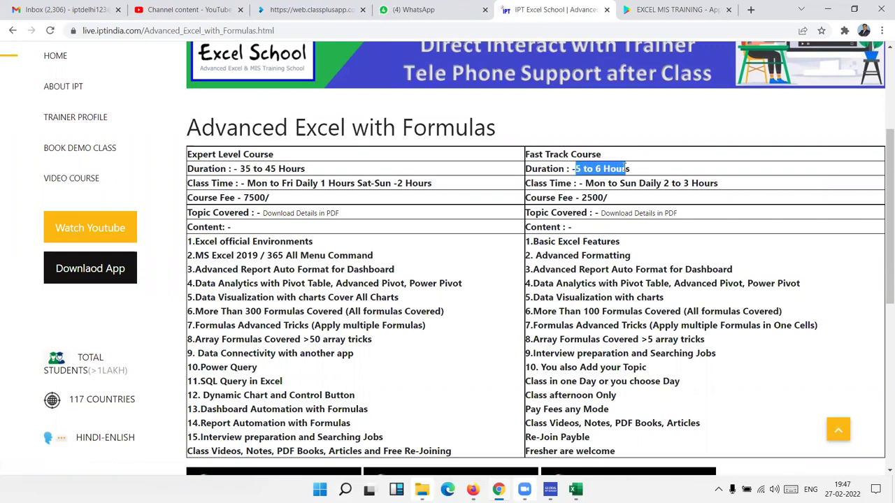
scroll(633, 230, "down", 3)
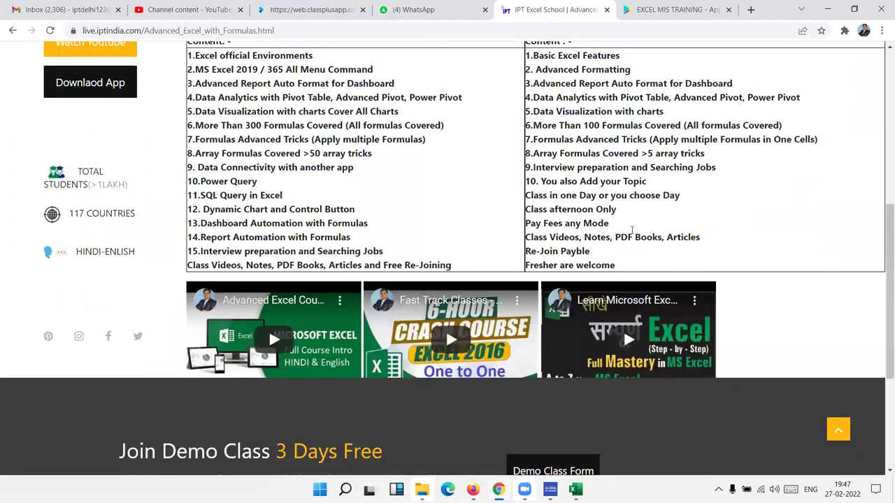
scroll(632, 230, "up", 3)
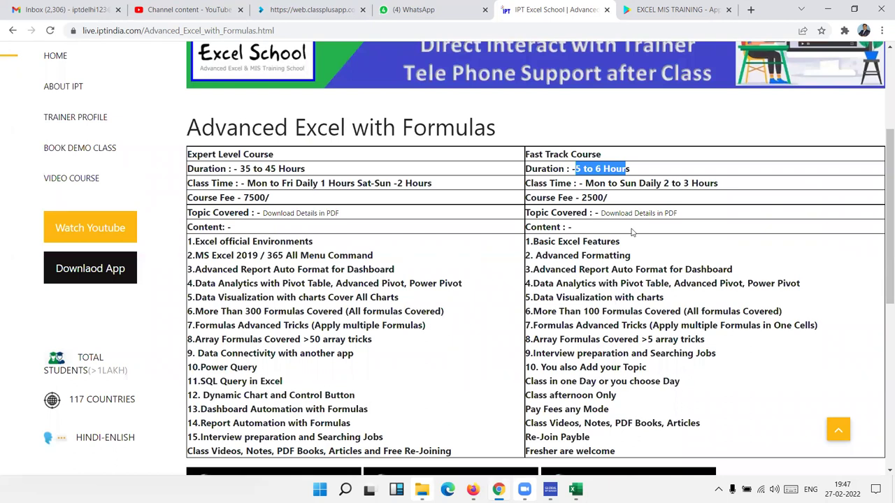
left_click(378, 271)
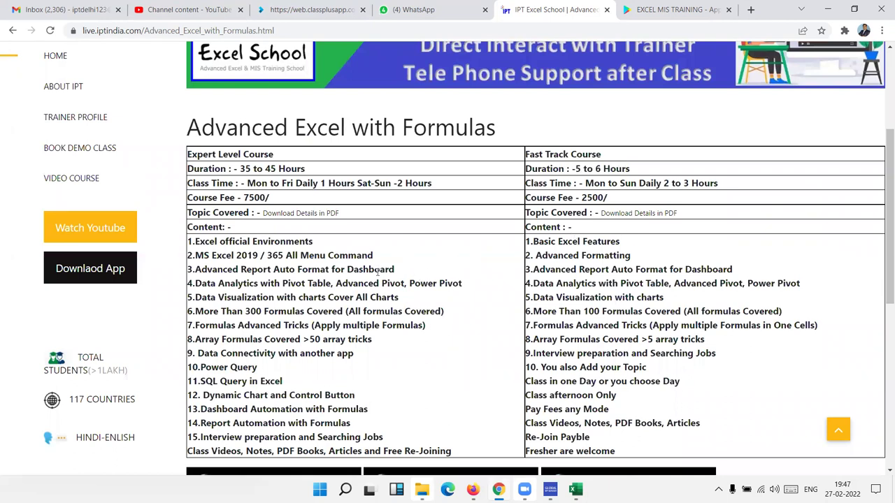
Step: Highlight the Expert Level heading, the 35-hour duration, and the weekday class-time details
triple_click(208, 155)
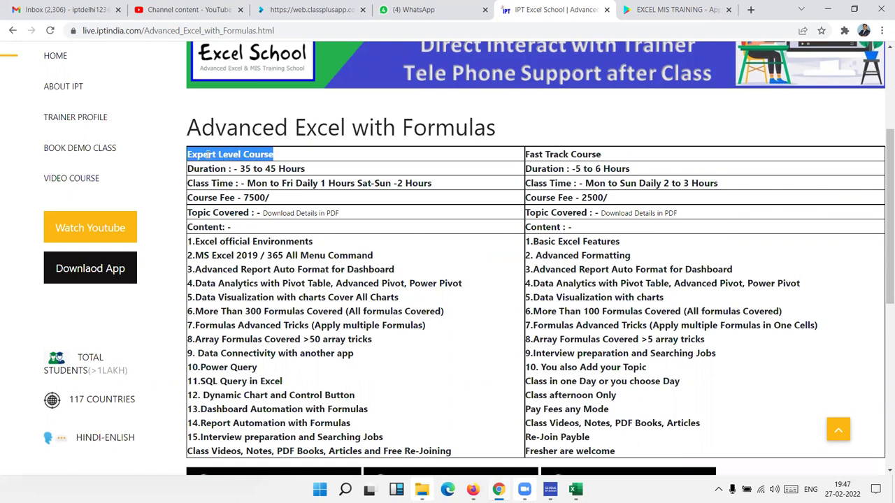
left_click(241, 168)
double_click(243, 168)
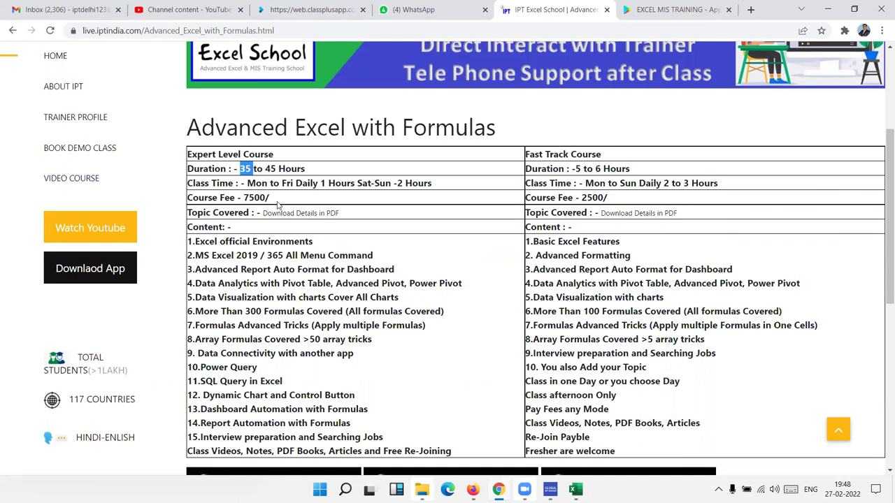
double_click(201, 183)
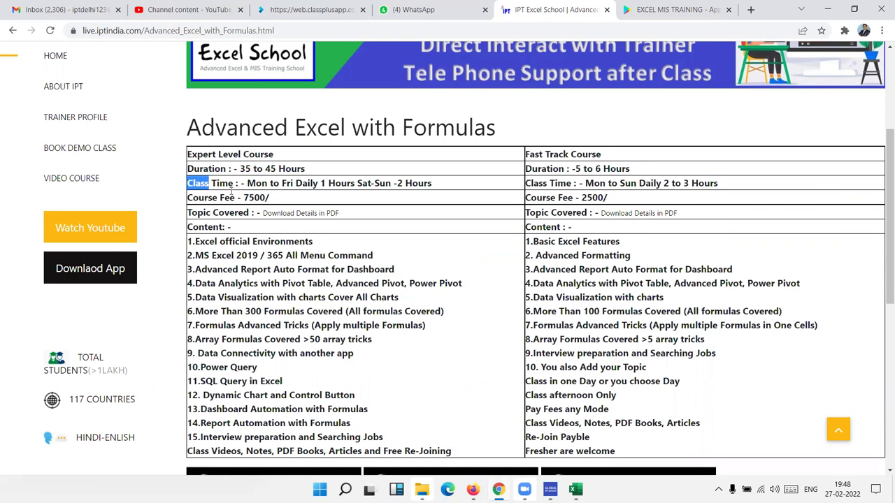
left_click_drag(248, 185, 296, 187)
double_click(342, 183)
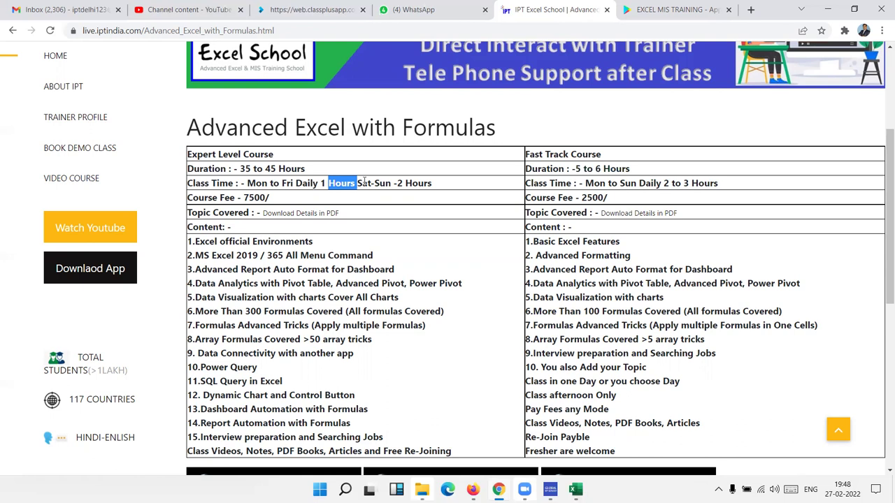
Step: Highlight Expert Level topics 1–5, from Excel official Environments to the data visualization topic
triple_click(203, 243)
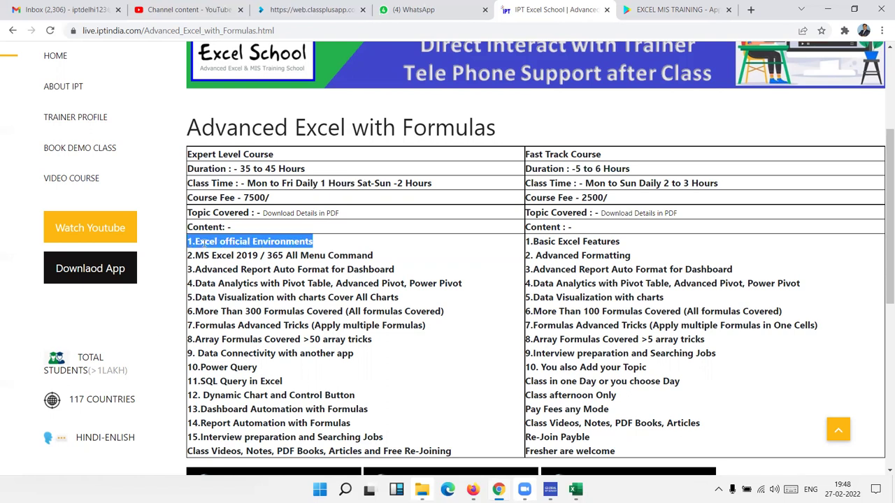
triple_click(202, 256)
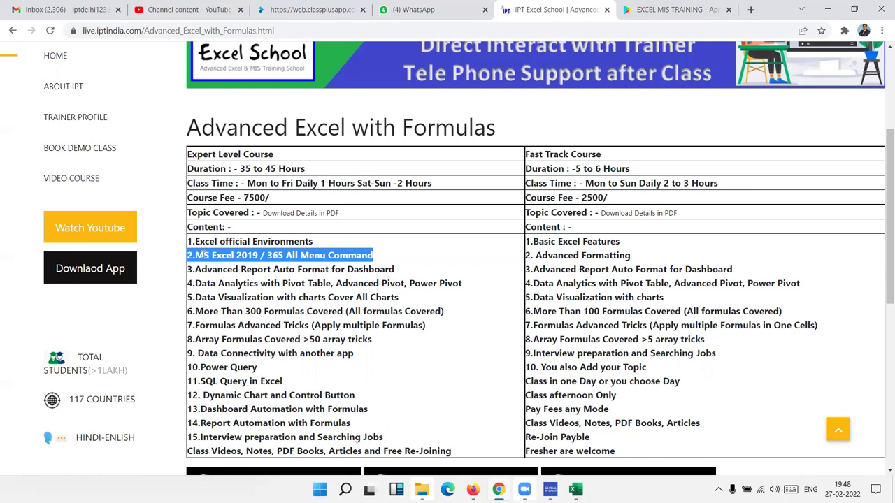
triple_click(206, 270)
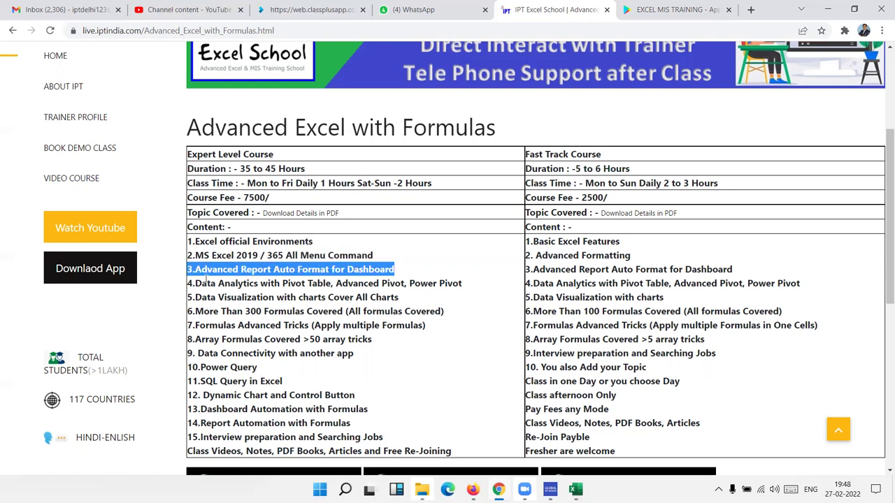
triple_click(206, 283)
double_click(206, 297)
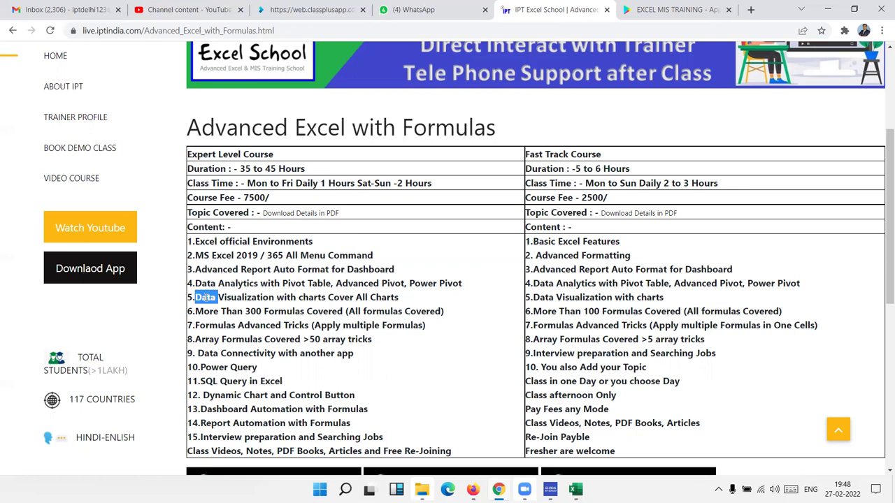
triple_click(206, 297)
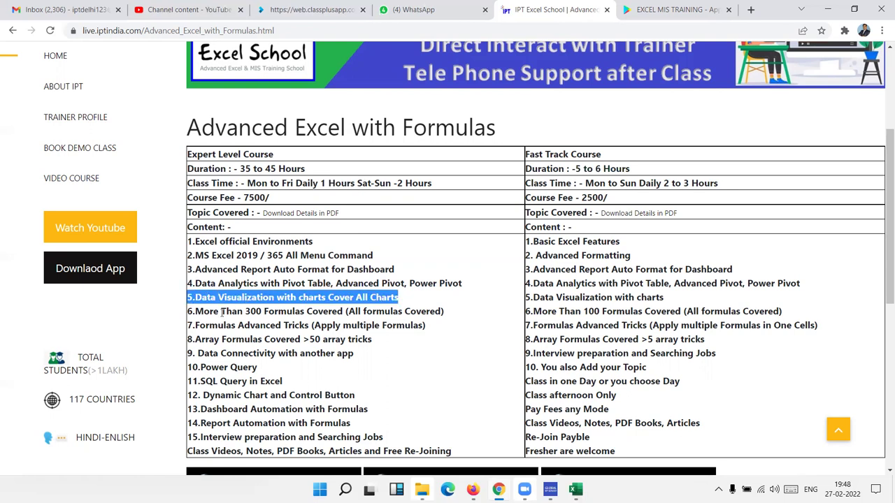
Step: Highlight topics 6–10, including Formulas Advanced Tricks, Array Formulas, Data Connectivity and Power Query
double_click(224, 312)
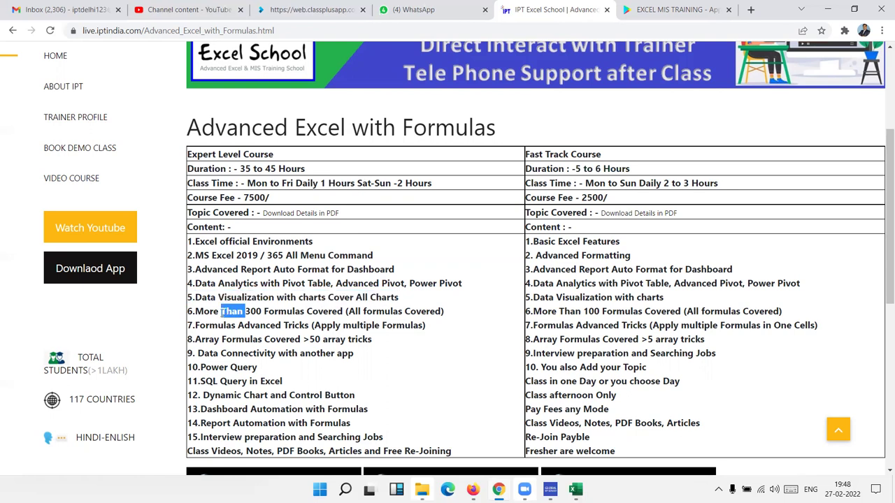
triple_click(214, 326)
triple_click(212, 339)
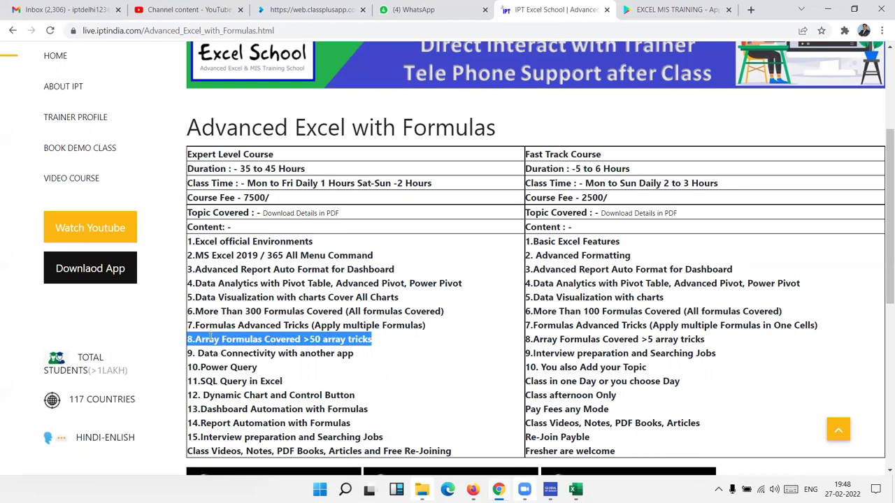
double_click(210, 353)
triple_click(210, 353)
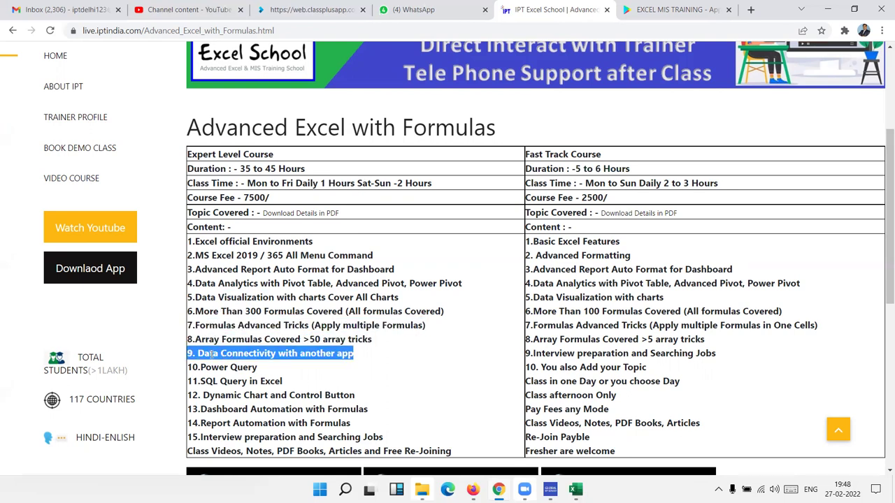
double_click(211, 368)
triple_click(211, 367)
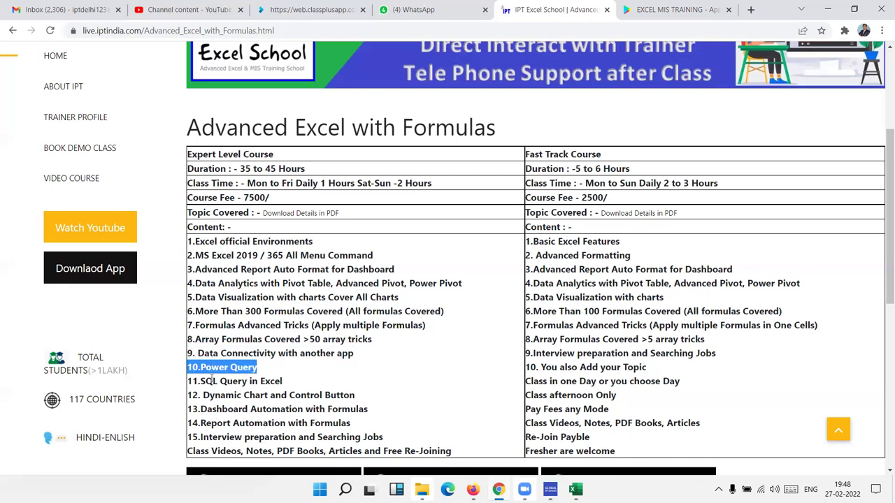
Step: Highlight the remaining topics: SQL Query, Dynamic Chart, Dashboard Automation, Interview preparation, Report Automation
triple_click(211, 381)
double_click(209, 395)
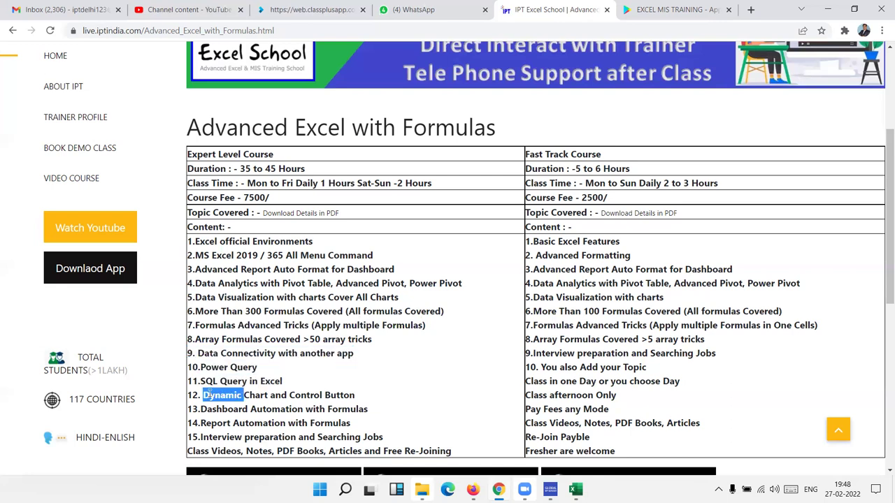
triple_click(208, 395)
triple_click(212, 409)
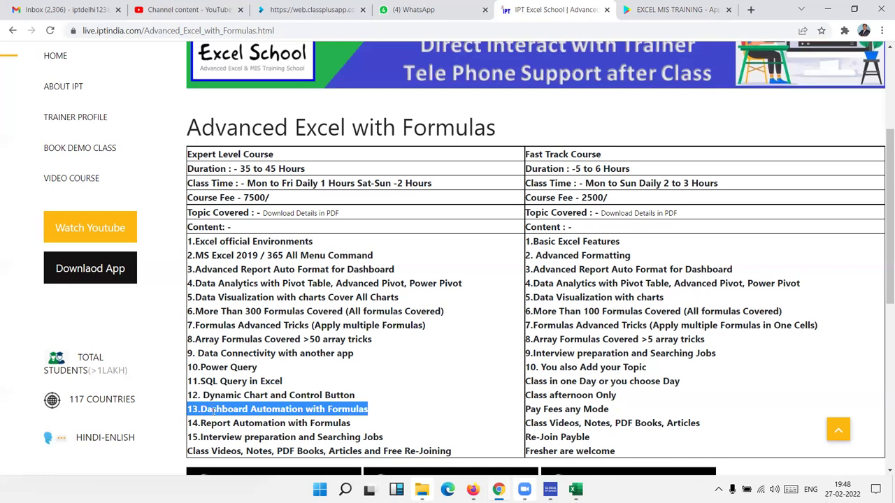
left_click(240, 430)
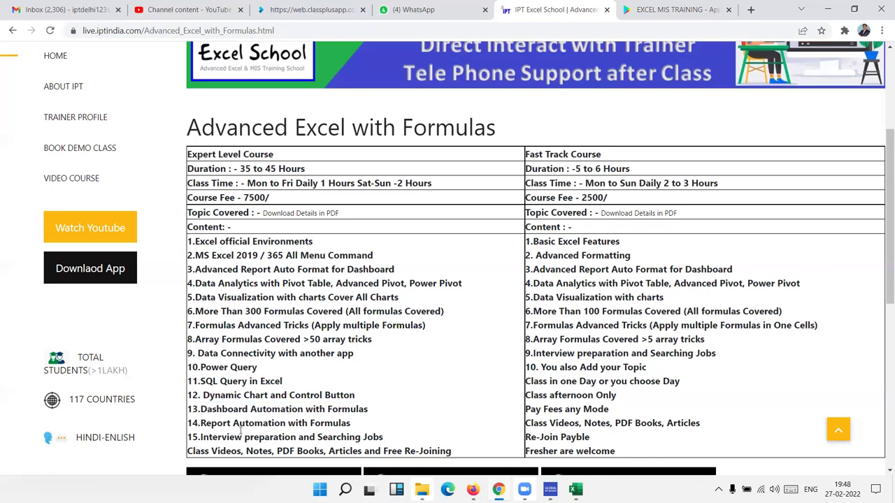
triple_click(241, 437)
triple_click(237, 423)
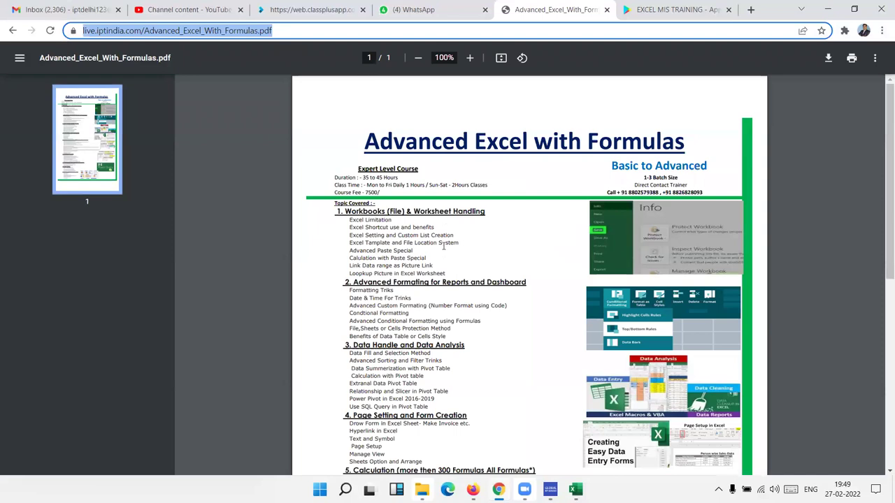
Step: Paste and send the Advanced_Excel_With_Formulas.pdf link in the WhatsApp chat, then return to the PDF tab
scroll(439, 193, "down", 5)
left_click(418, 10)
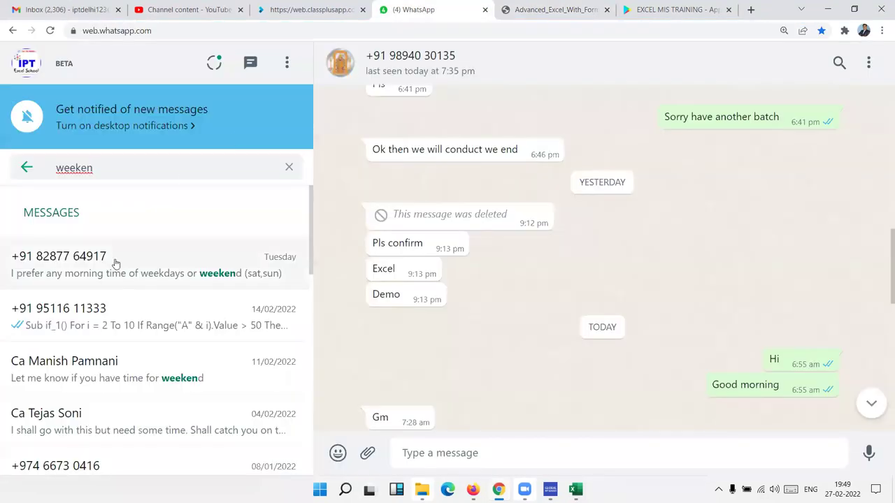
key("BackSpace")
key("BackSpace")
key("BackSpace")
key("BackSpace")
key("BackSpace")
key("BackSpace")
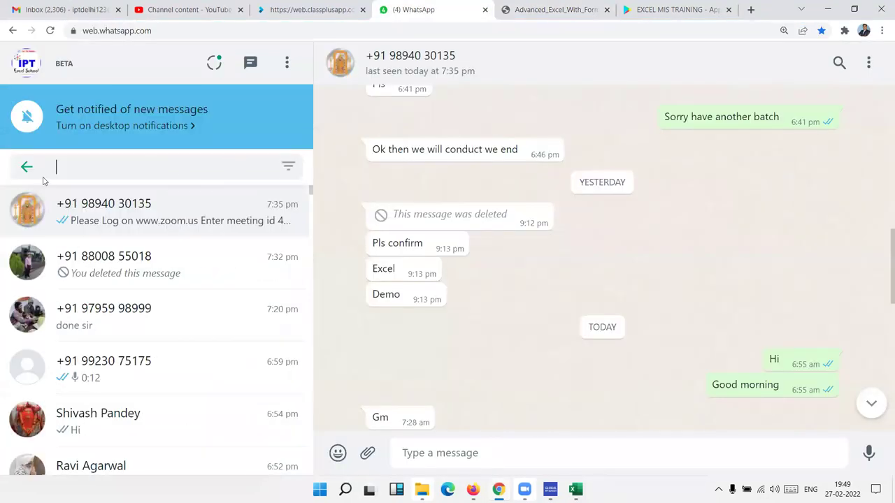
left_click(405, 402)
type("https://live.iptindia.com/Advanced_Excel_With_Formulas.pdf")
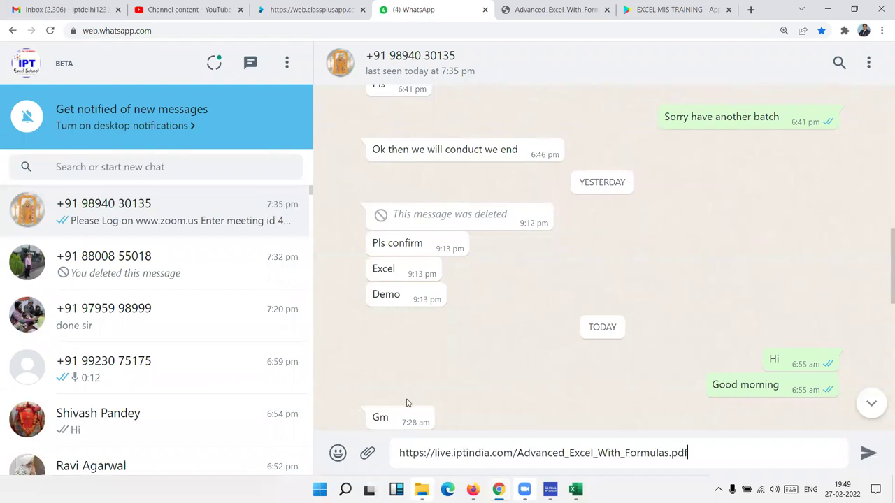
key("Return")
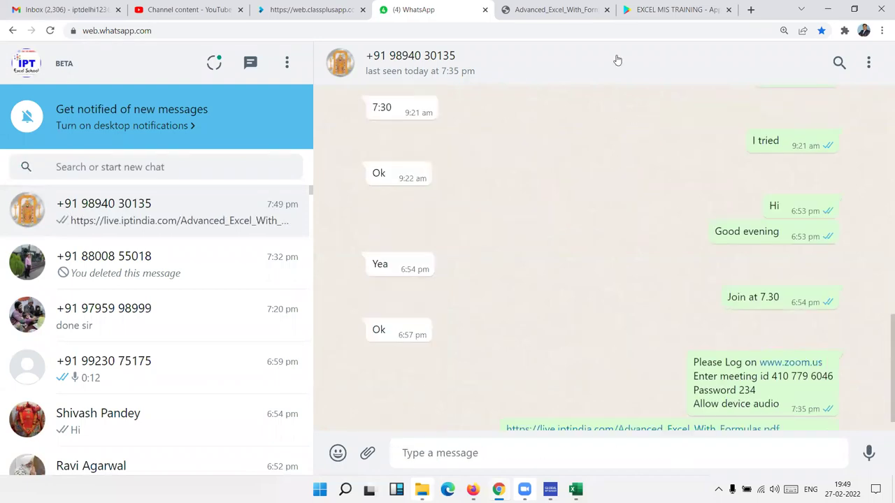
left_click(578, 12)
scroll(571, 119, "up", 5)
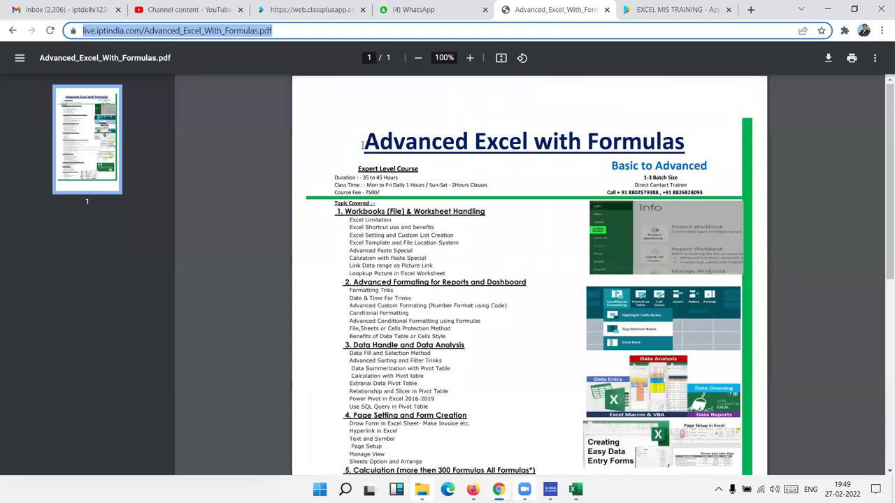
Step: Go back to the home page, open the Excel VBA Macros course, and highlight its 45–50 hour duration
left_click(12, 31)
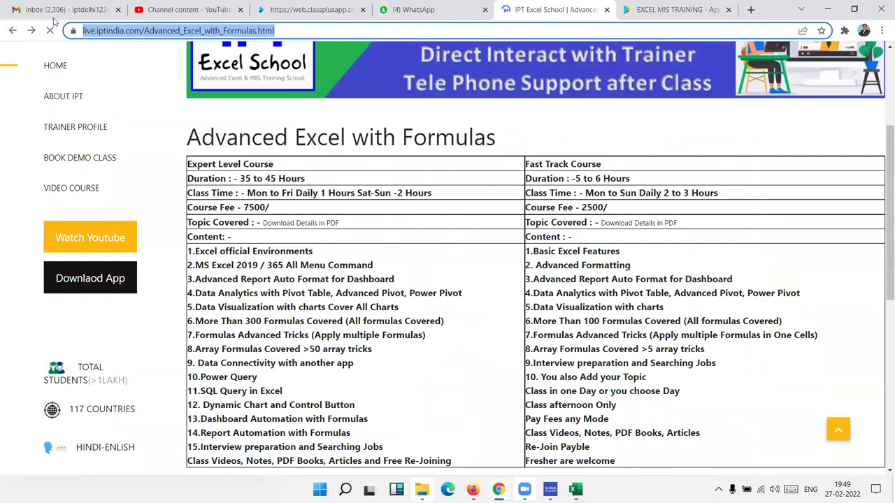
left_click(12, 31)
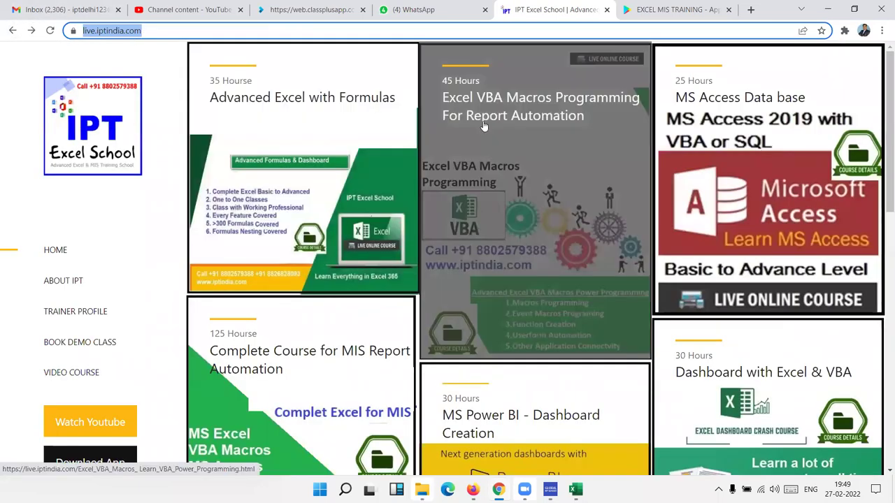
left_click(483, 126)
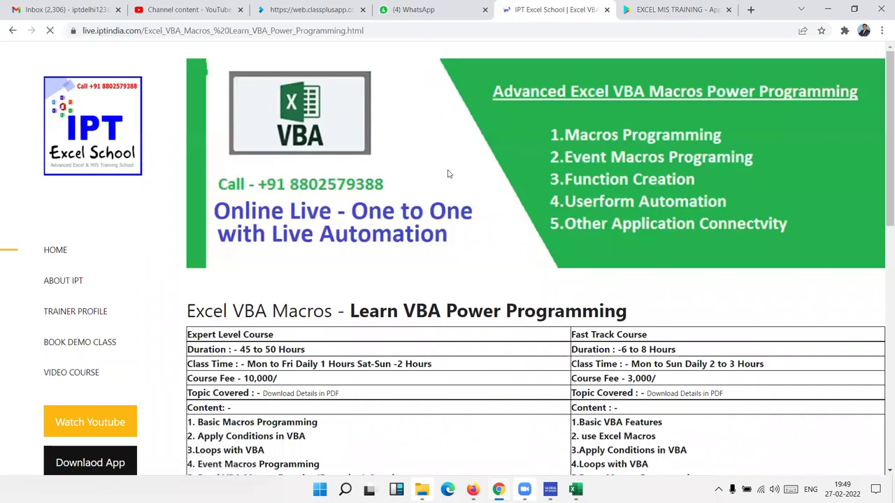
scroll(451, 178, "down", 3)
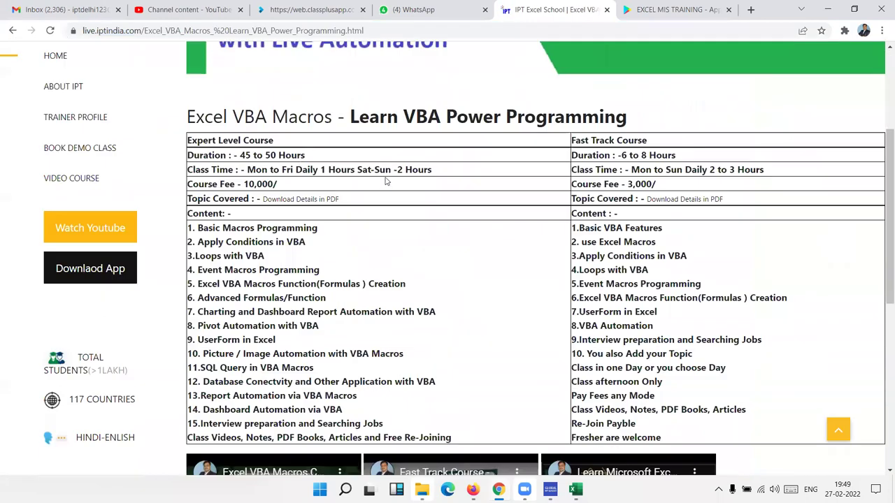
triple_click(250, 155)
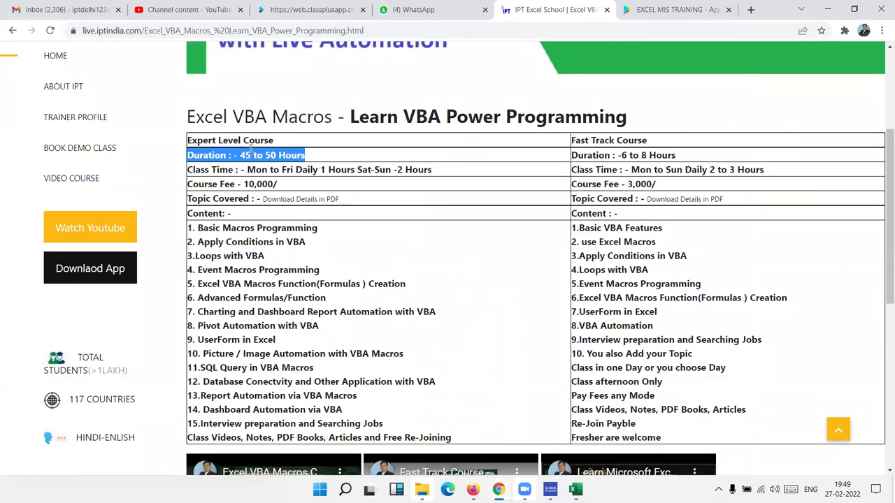
left_click(253, 137)
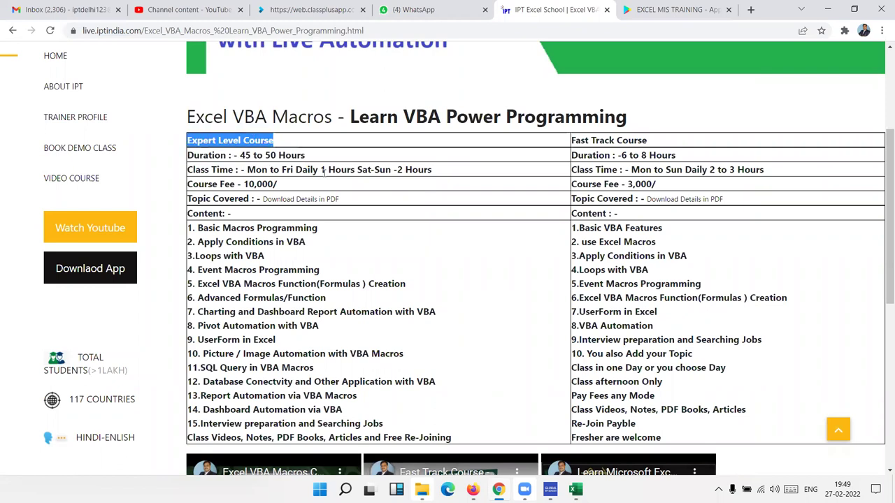
Step: Select VBA topics 3 to 10, then open the course topics PDF
scroll(308, 169, "down", 3)
scroll(294, 197, "up", 3)
left_click_drag(246, 255, 316, 354)
left_click(319, 200)
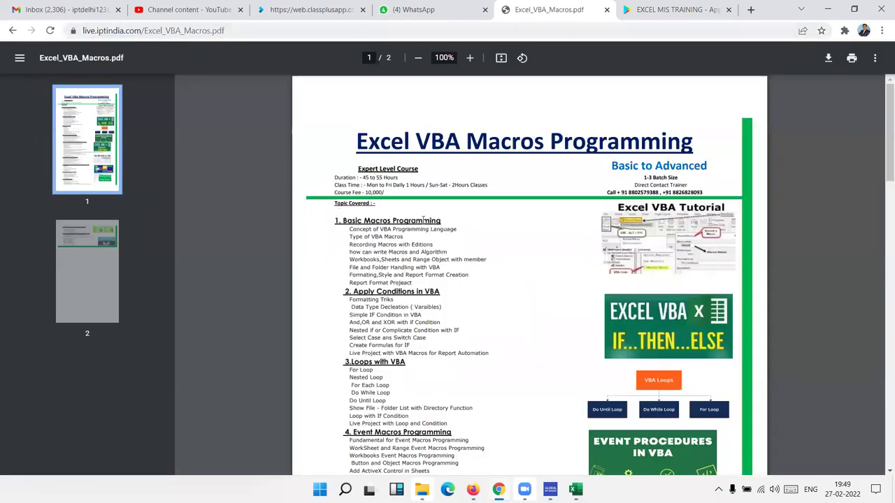
Step: Scroll to page 2 of Excel_VBA_Macros.pdf, copy its web address, and return to WhatsApp
scroll(423, 220, "down", 5)
scroll(429, 245, "down", 5)
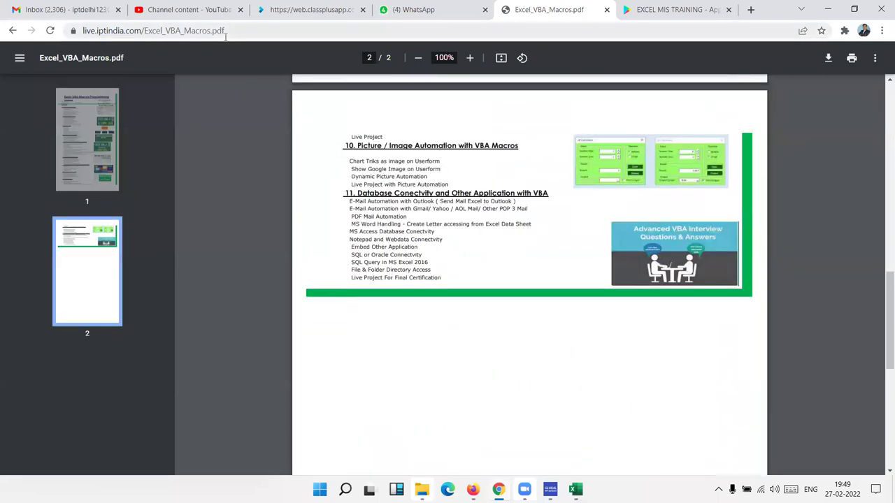
double_click(225, 32)
triple_click(249, 32)
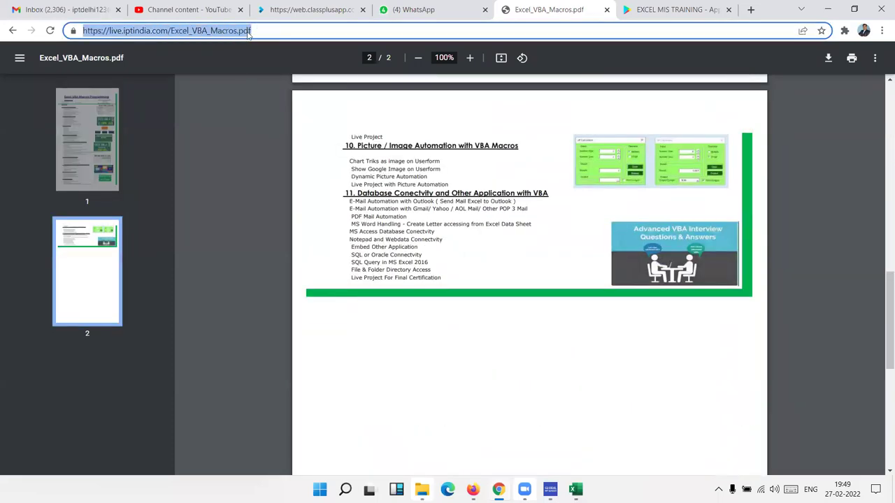
right_click(248, 32)
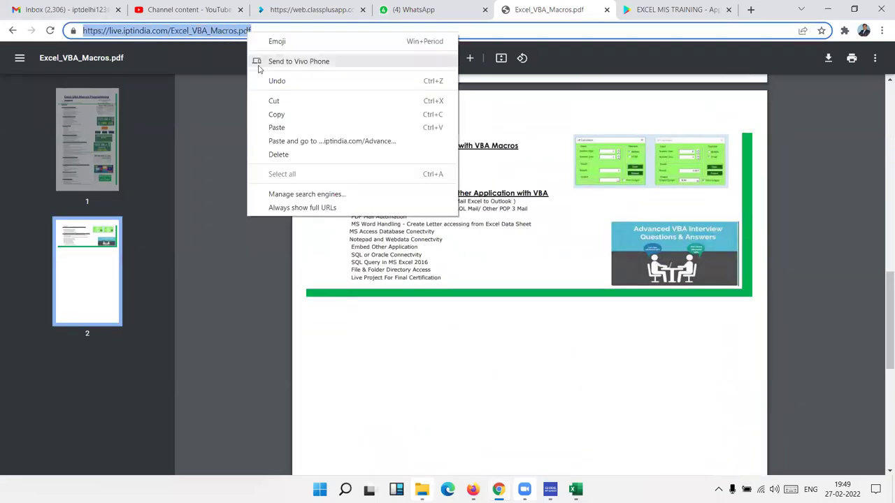
left_click(281, 116)
left_click(414, 10)
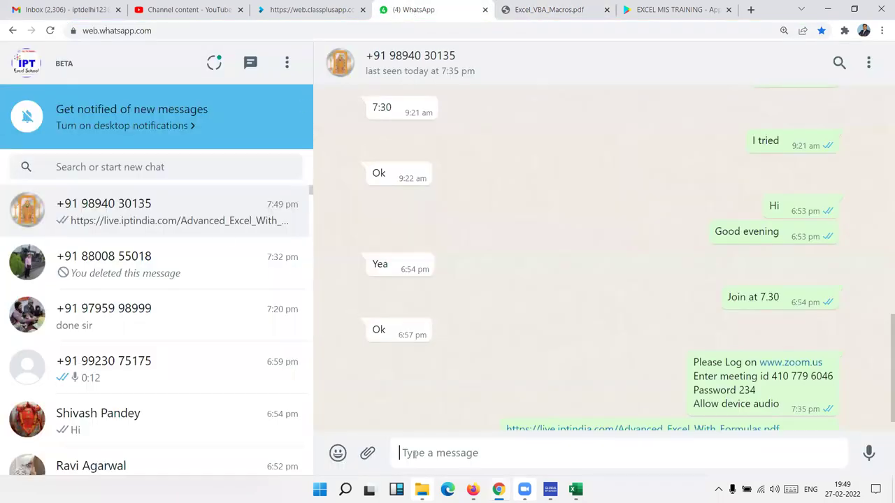
Step: Paste the Excel_VBA_Macros.pdf URL into the chat and send it below the formulas link
key("ctrl+v")
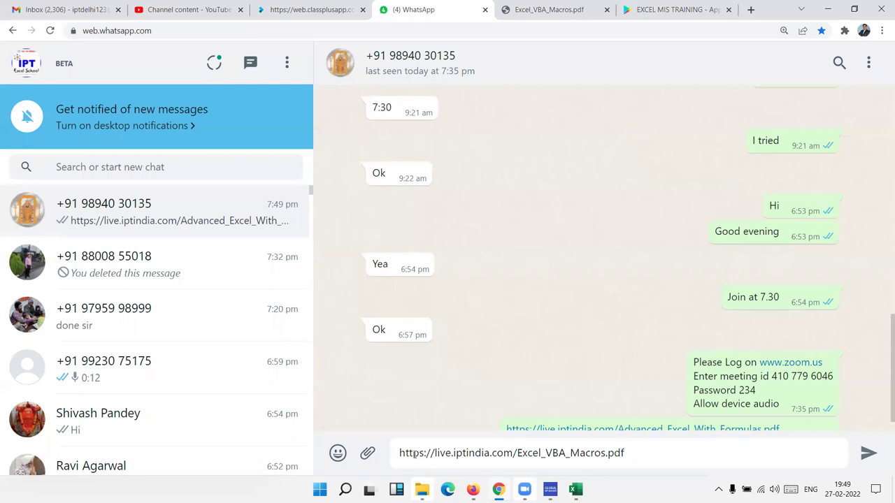
key("Return")
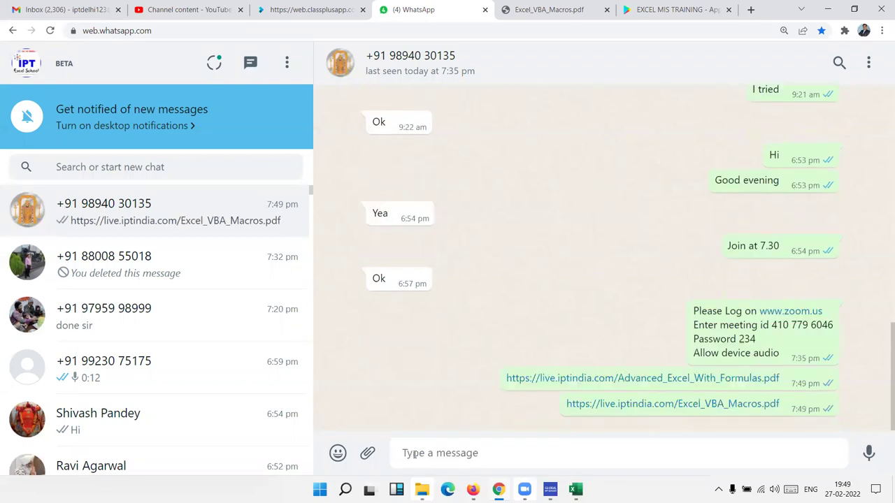